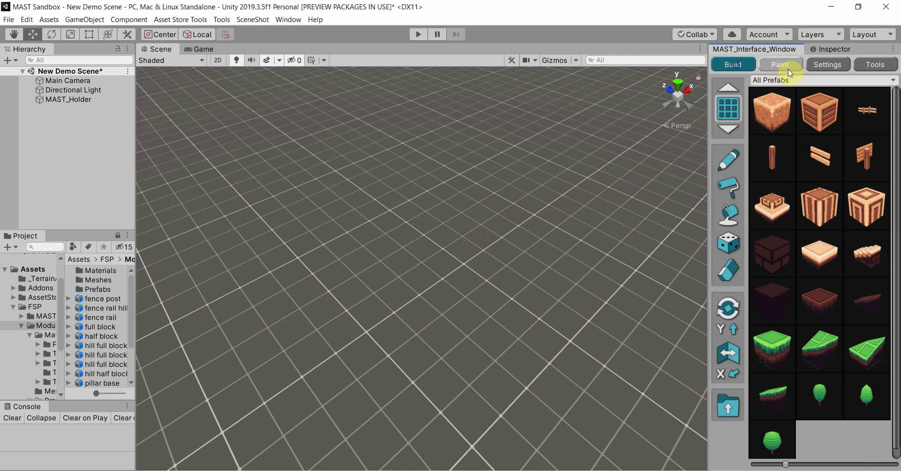
Show the MAST Placement settings page from the top, with offset, rotation and randomizer values
click(819, 66)
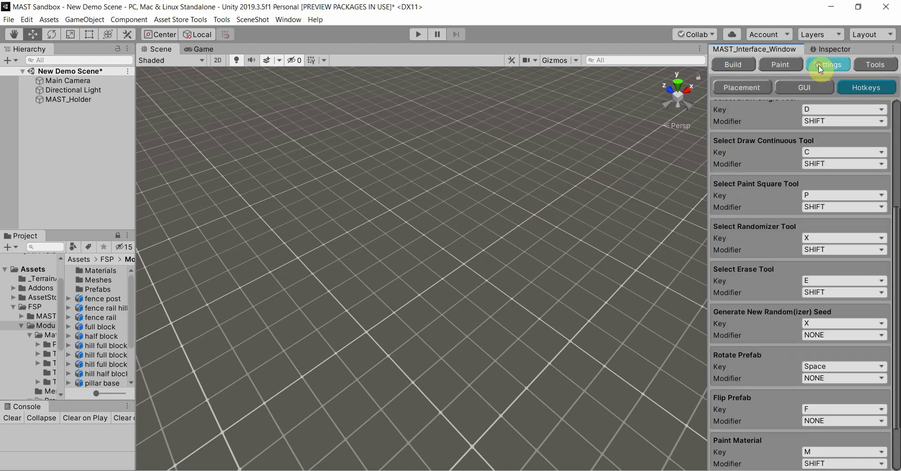
click(736, 96)
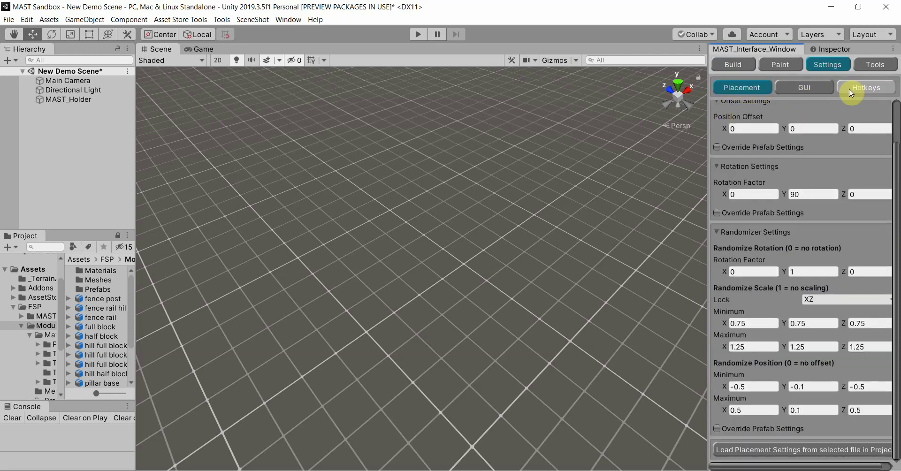
scroll(830, 133, up, 2)
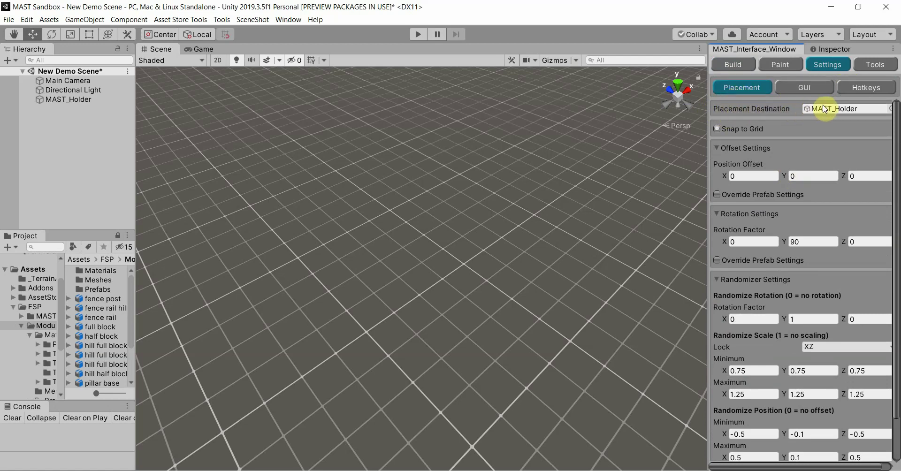
Place two boulder blocks side by side with MAST, then select MAST_Holder in the Hierarchy
click(732, 63)
click(770, 112)
click(474, 237)
click(499, 269)
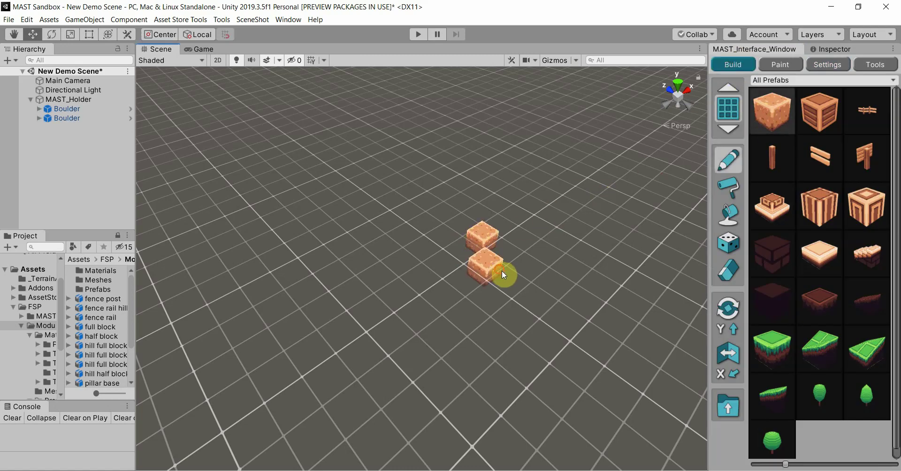
key(Escape)
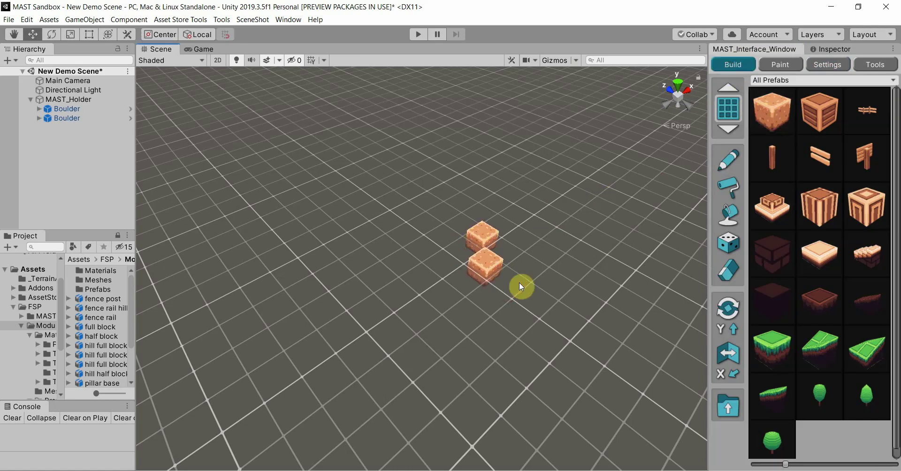
click(41, 101)
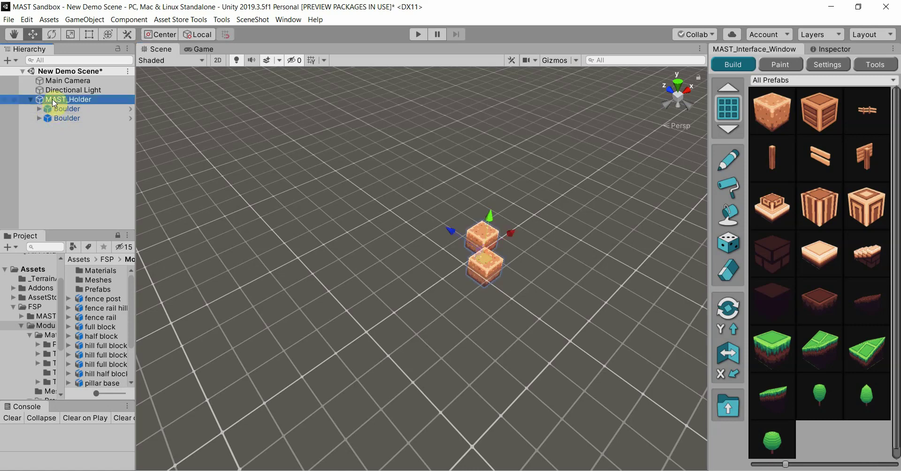
click(827, 65)
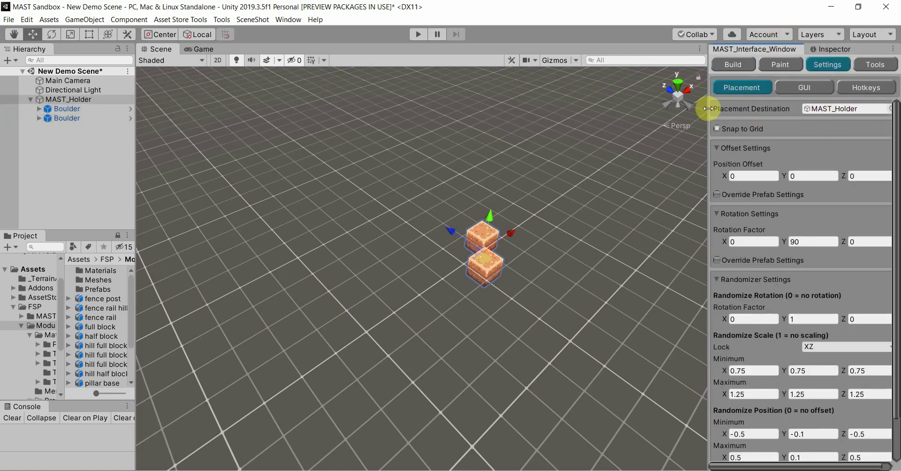
Create an empty GameObject as placement destination and place two striped crates into it
right_click(56, 139)
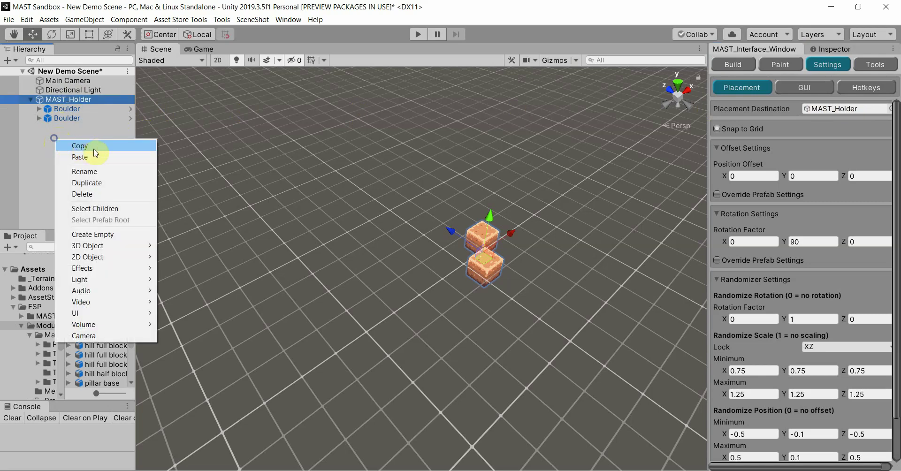
click(107, 236)
drag(50, 127, 817, 108)
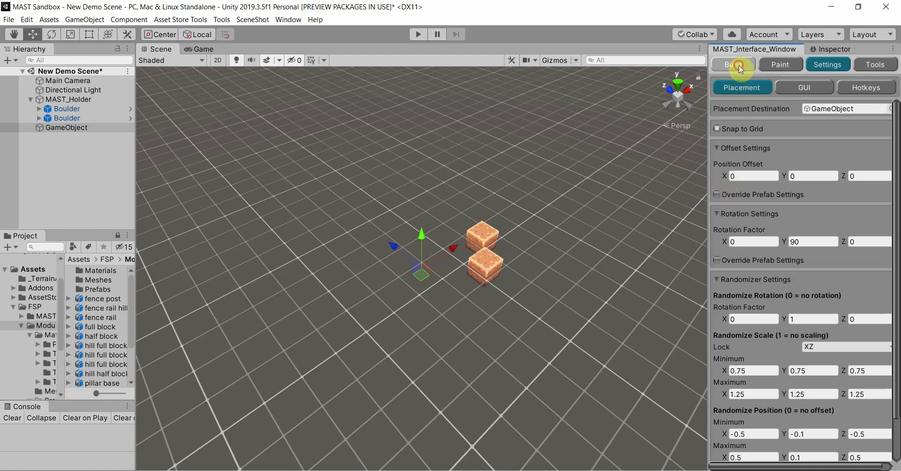
click(727, 65)
click(809, 204)
click(569, 265)
click(540, 293)
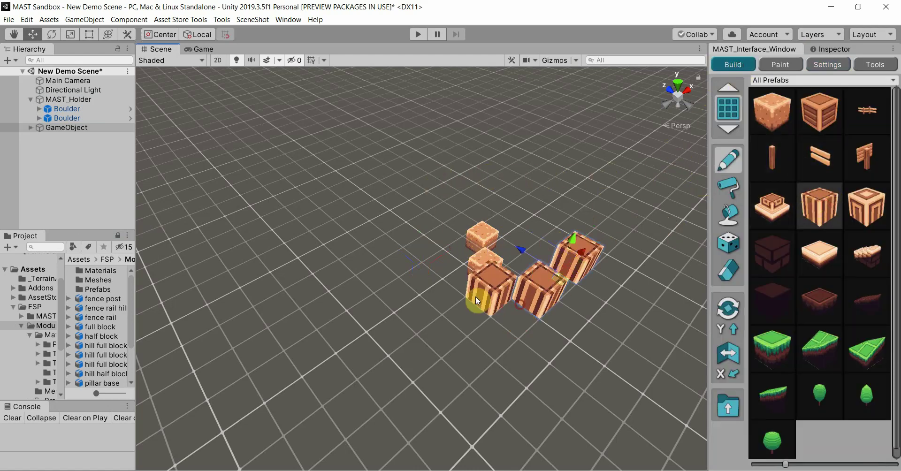
Inspect the GameObject holding the crates, then make MAST_Holder the placement destination again
click(27, 129)
click(68, 127)
click(831, 49)
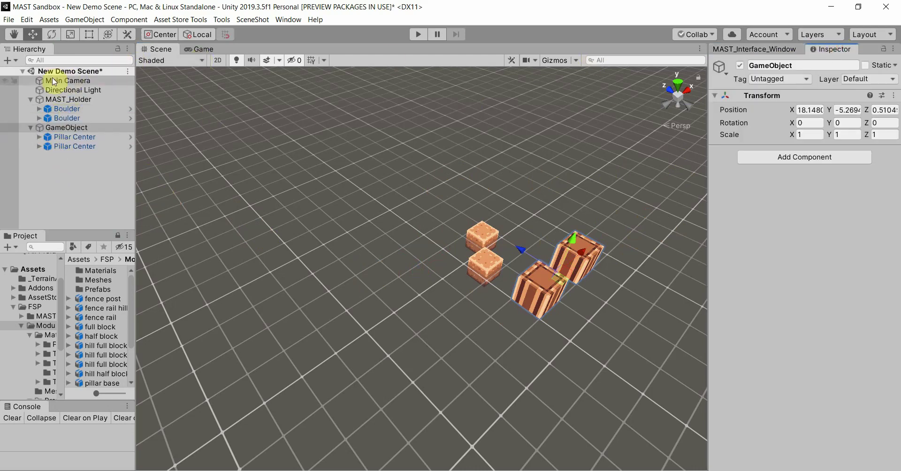
drag(60, 100, 614, 123)
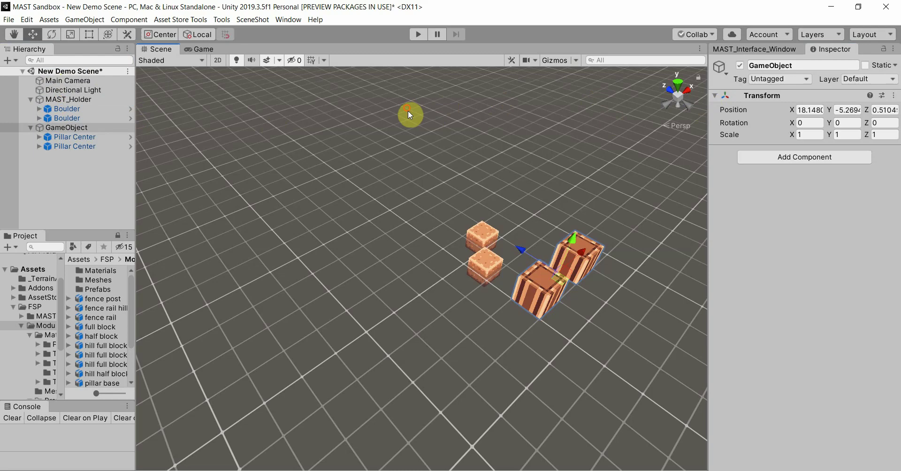
click(753, 49)
click(827, 70)
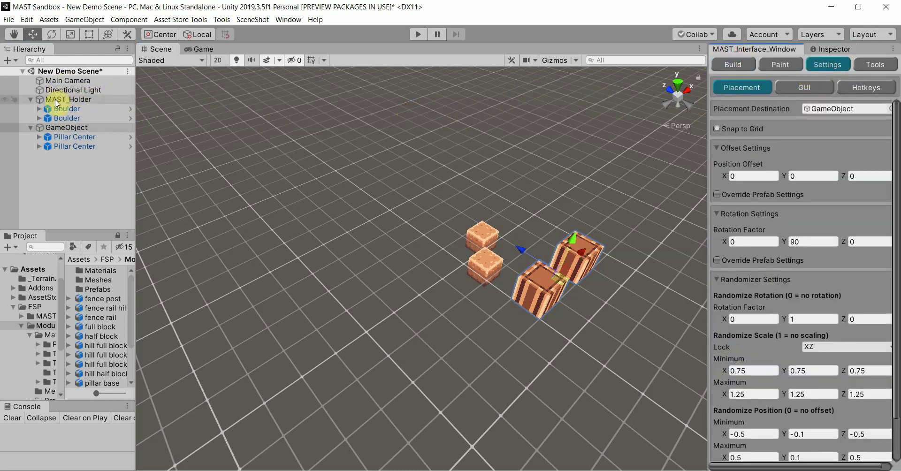
drag(60, 108, 820, 104)
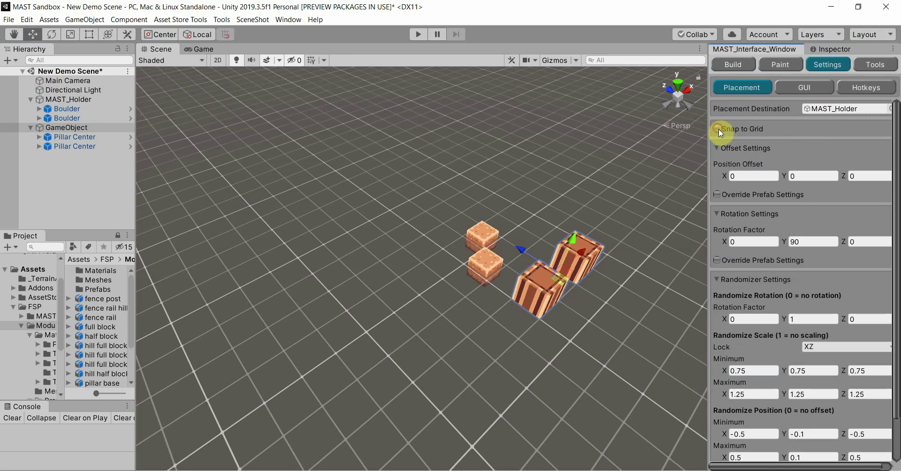
Place six fence posts on the grid, then undo them all
click(734, 66)
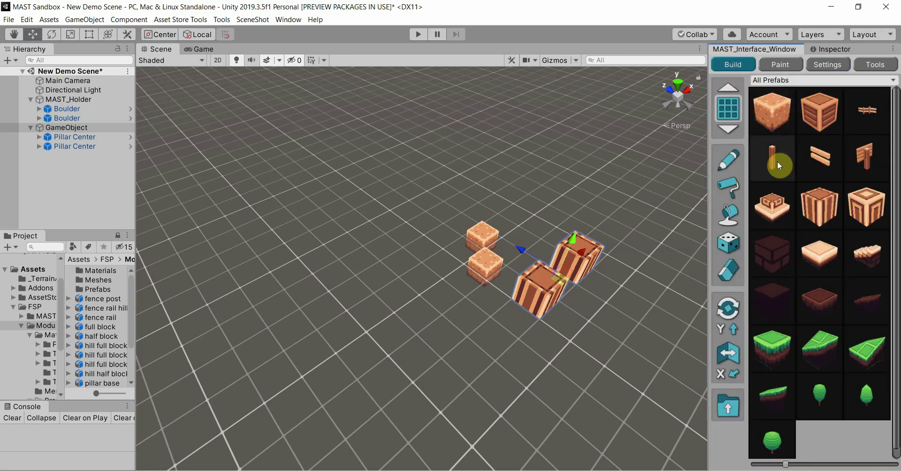
click(400, 295)
click(428, 242)
click(454, 282)
click(449, 321)
click(425, 317)
click(430, 284)
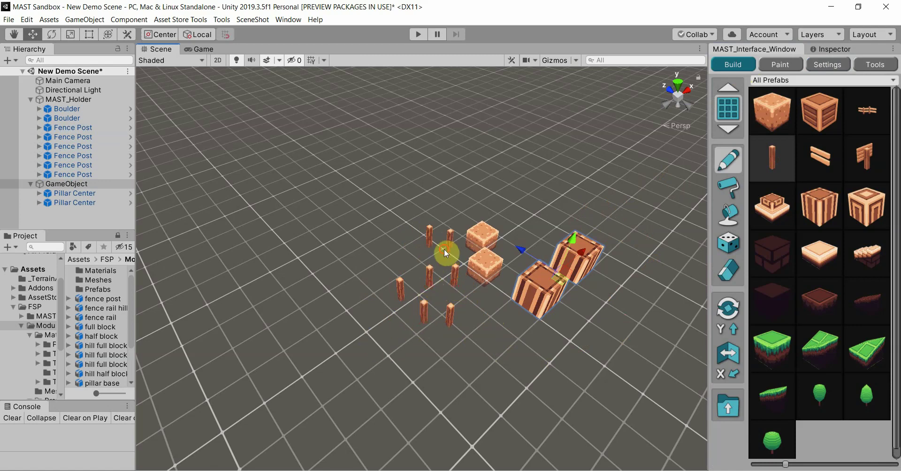
click(444, 249)
key(ctrl+z)
key(ctrl+z)
key(ctrl+z)
key(ctrl+z)
key(ctrl+z)
key(ctrl+z)
key(ctrl+z)
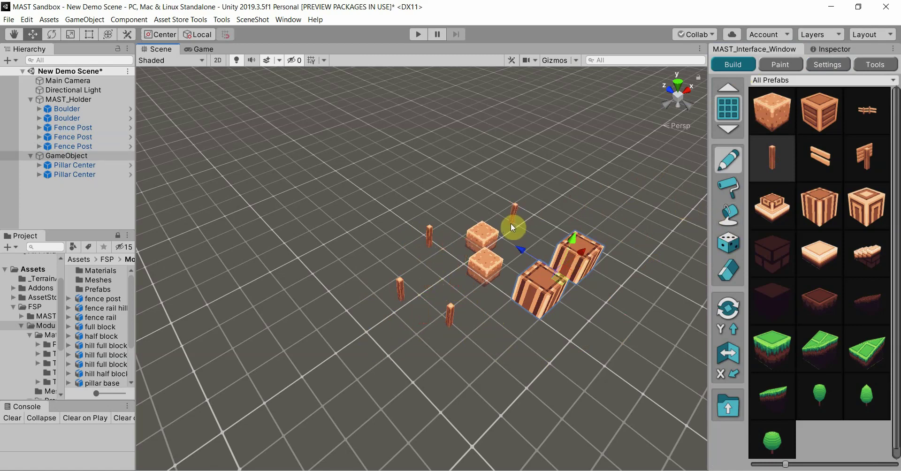
click(833, 49)
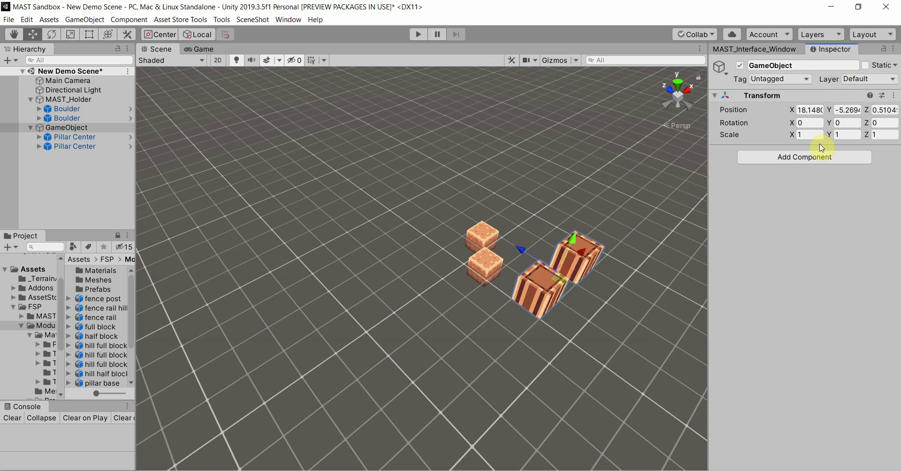
click(770, 49)
Review the Placement position offset X and Y fields, leaving the offset at 0, 0, 0
click(826, 65)
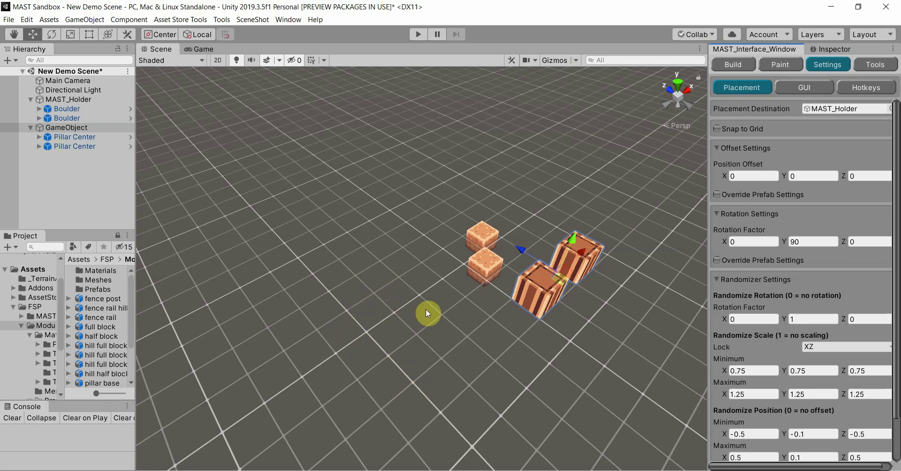
click(814, 176)
scroll(737, 263, down, 2)
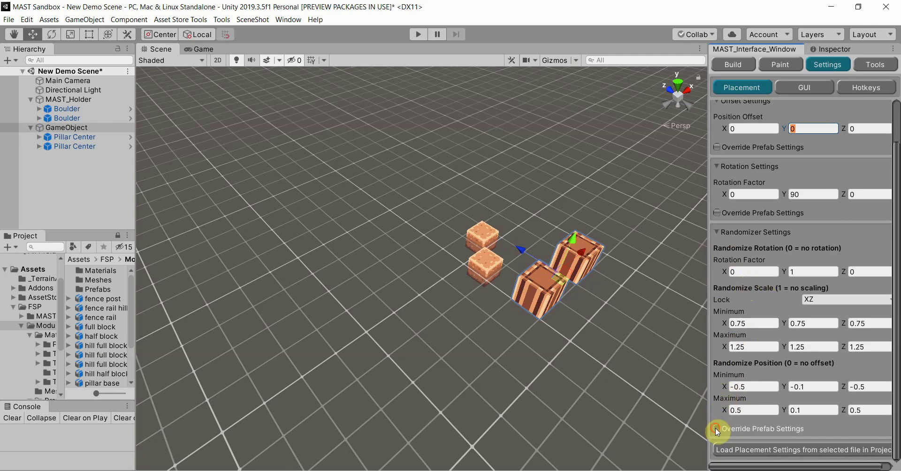
scroll(771, 334, up, 2)
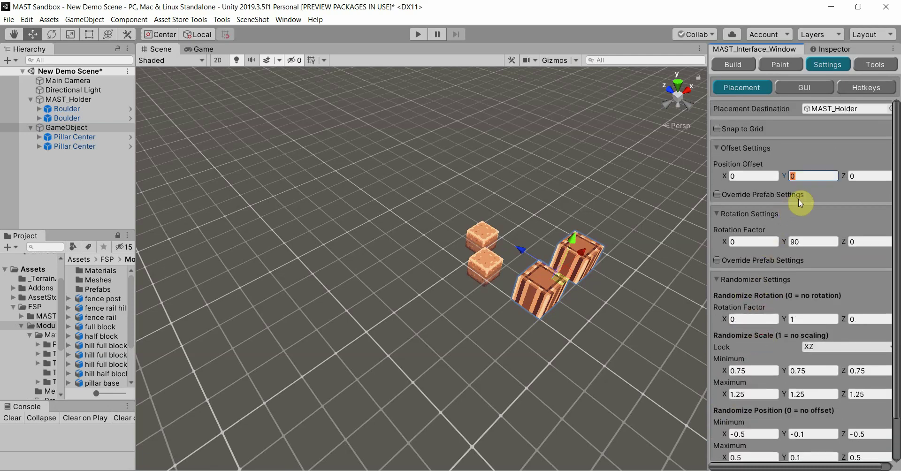
click(757, 176)
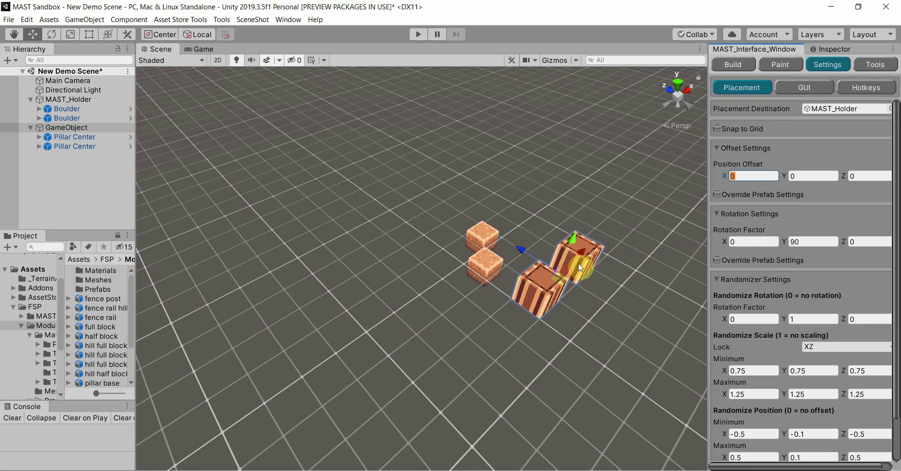
Select both boulder blocks, then try the fence and dark slope prefabs in the palette
click(488, 273)
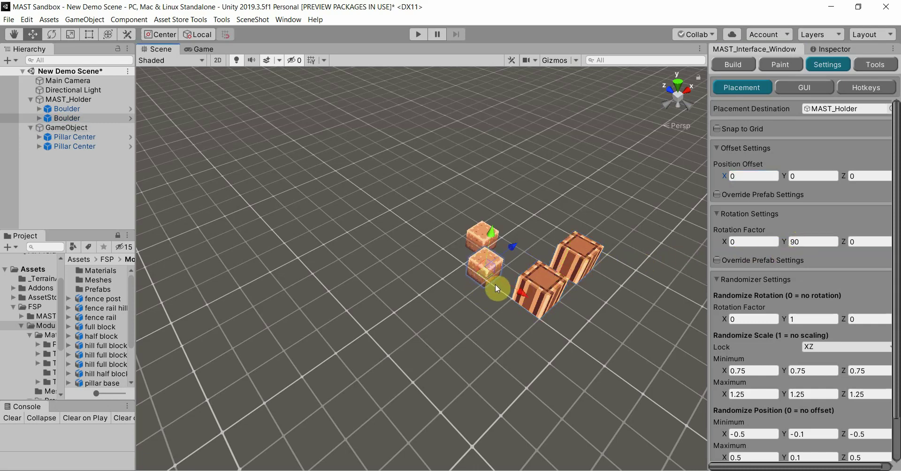
scroll(491, 312, up, 6)
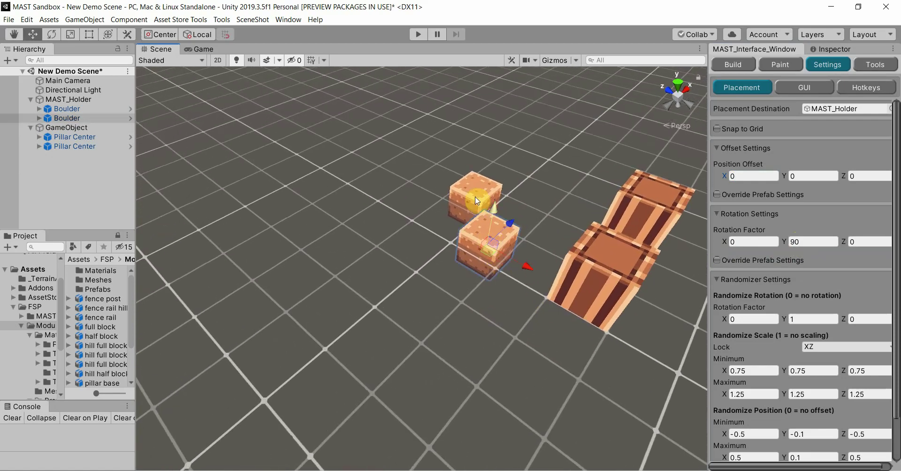
click(476, 200)
click(732, 65)
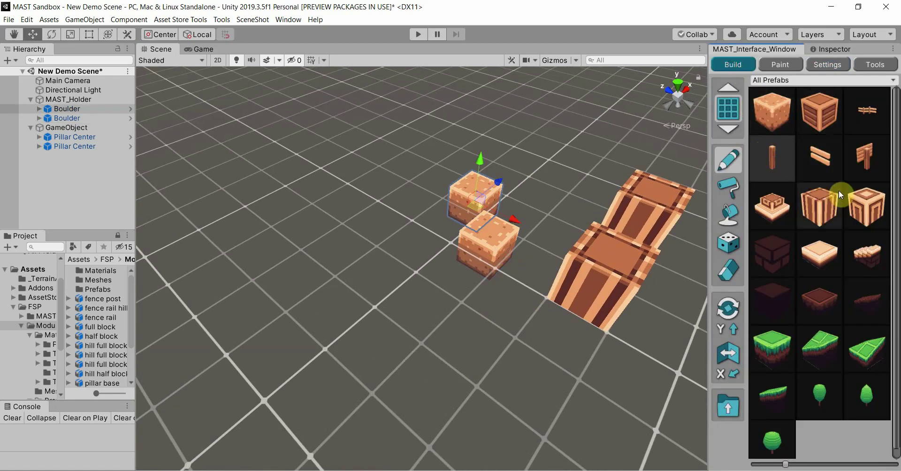
click(864, 161)
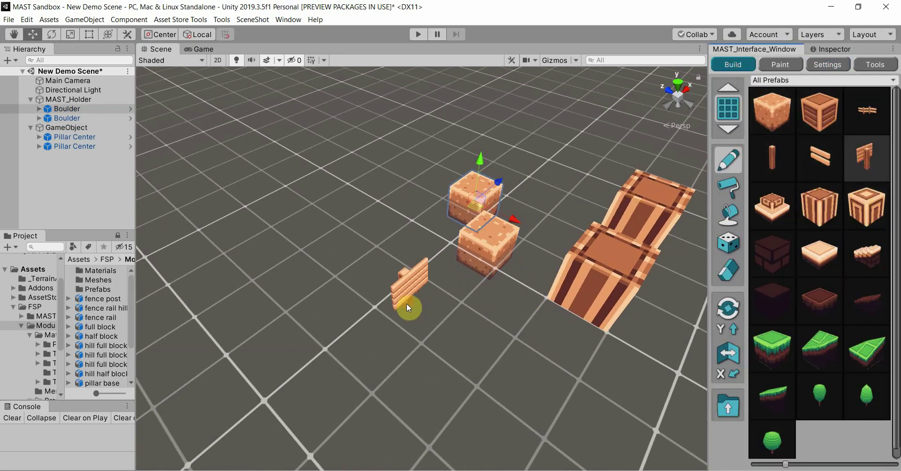
click(856, 306)
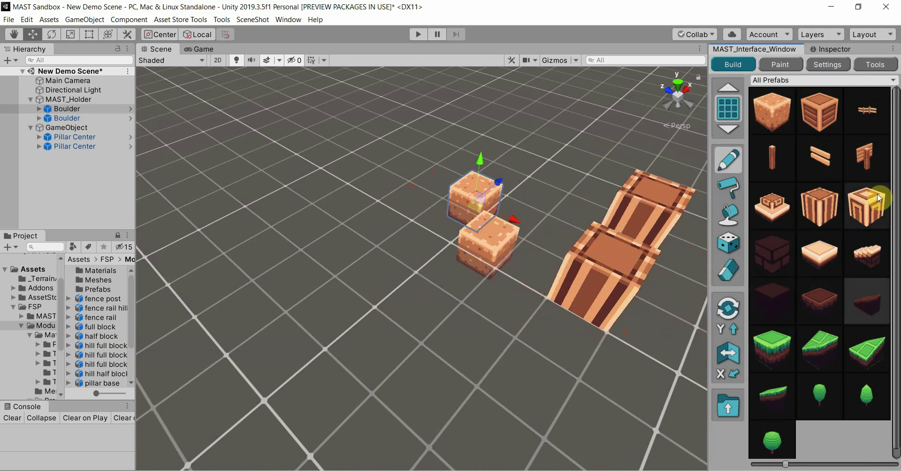
click(866, 159)
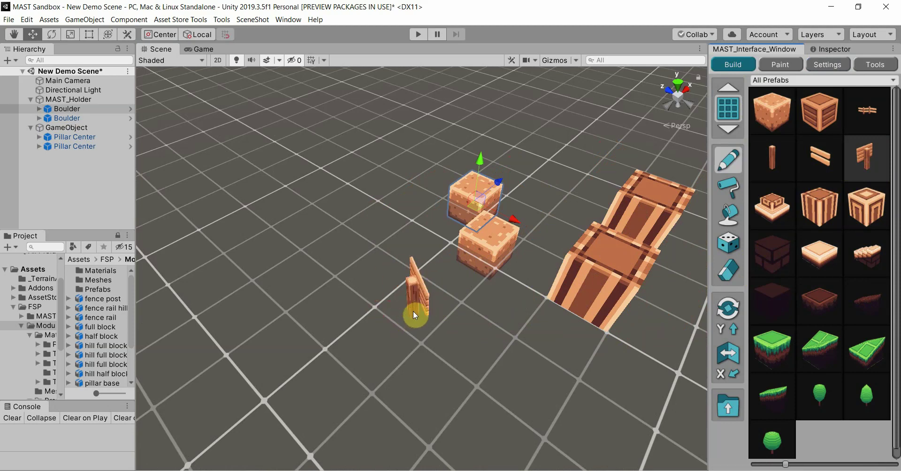
Preview a fence rotated twice with R, then cancel the pending placement with Escape
click(825, 63)
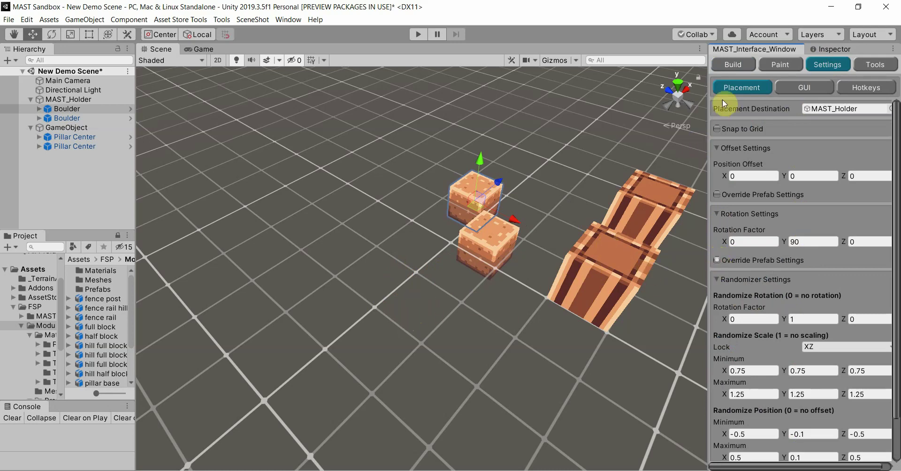
click(734, 63)
click(864, 155)
click(412, 319)
key(r)
key(r)
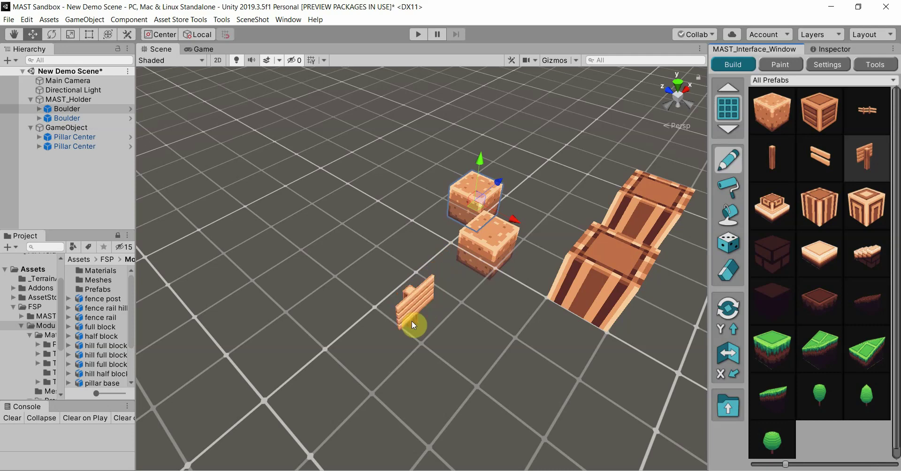
key(r)
key(r)
key(r)
key(r)
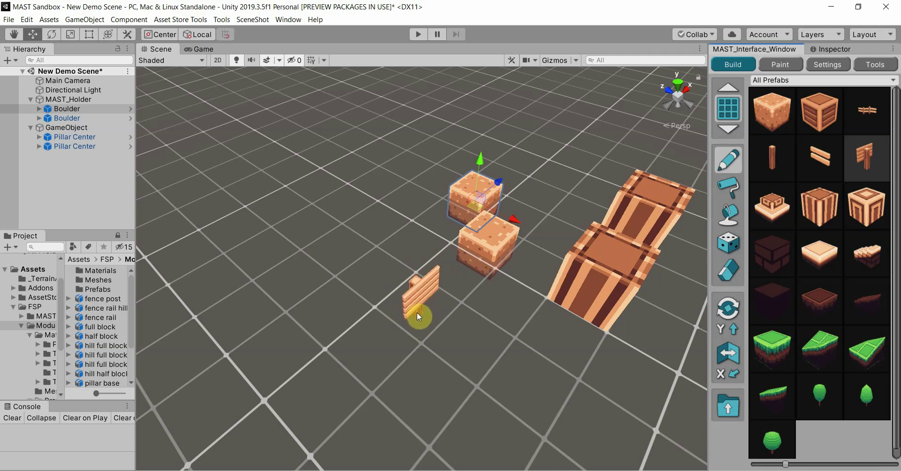
key(Escape)
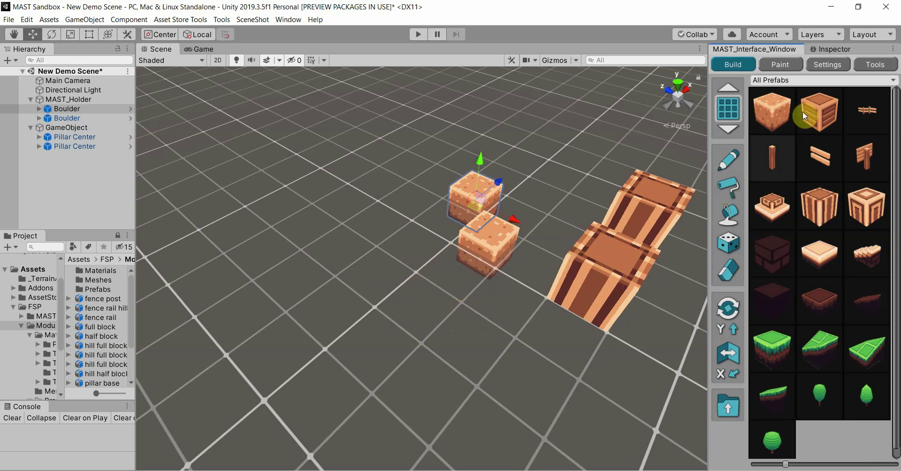
click(826, 66)
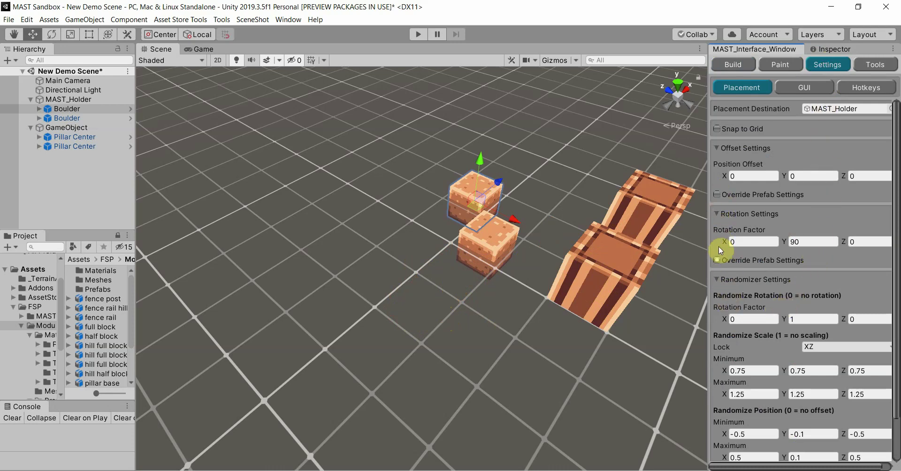
Toggle Snap to Grid and review Randomize Rotation factors X 0, Y 1, Z 0
click(734, 128)
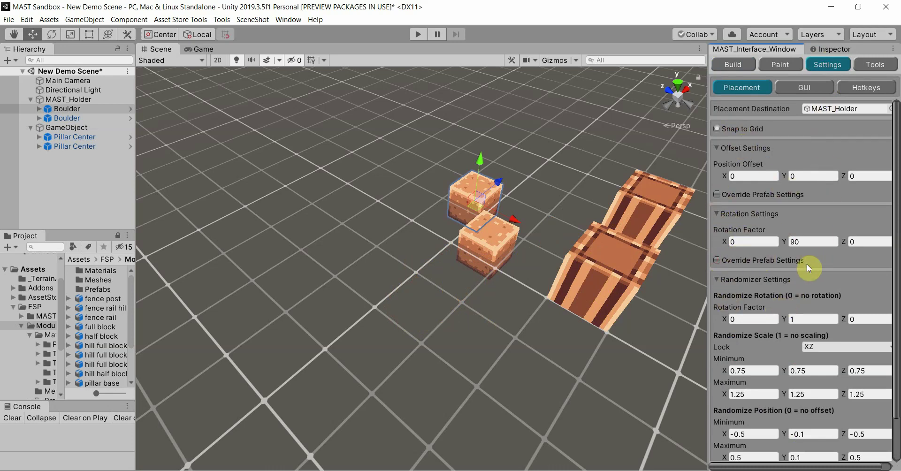
scroll(805, 265, down, 3)
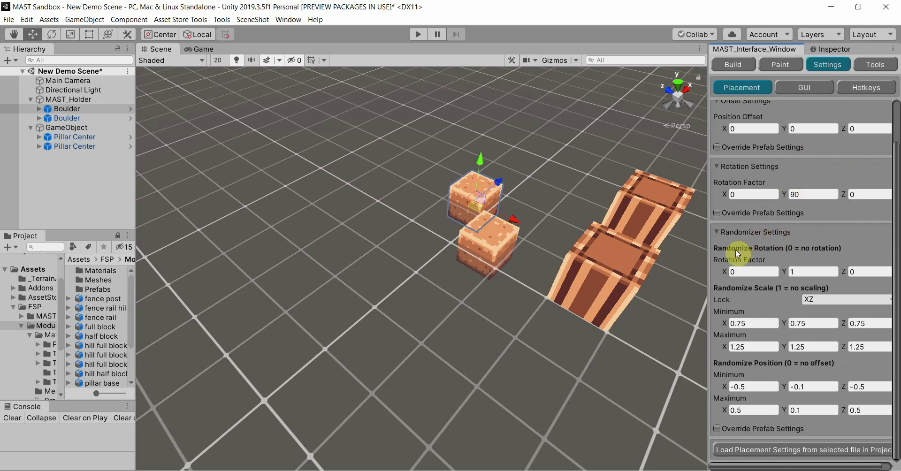
click(748, 272)
click(861, 272)
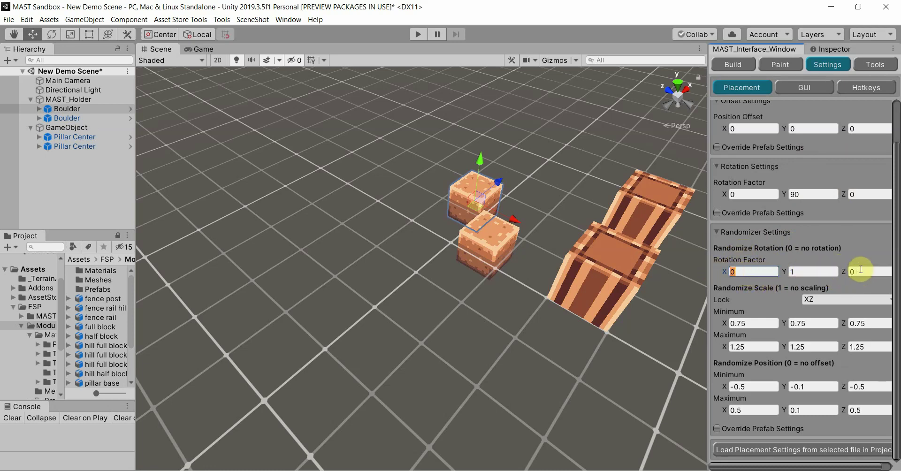
click(803, 272)
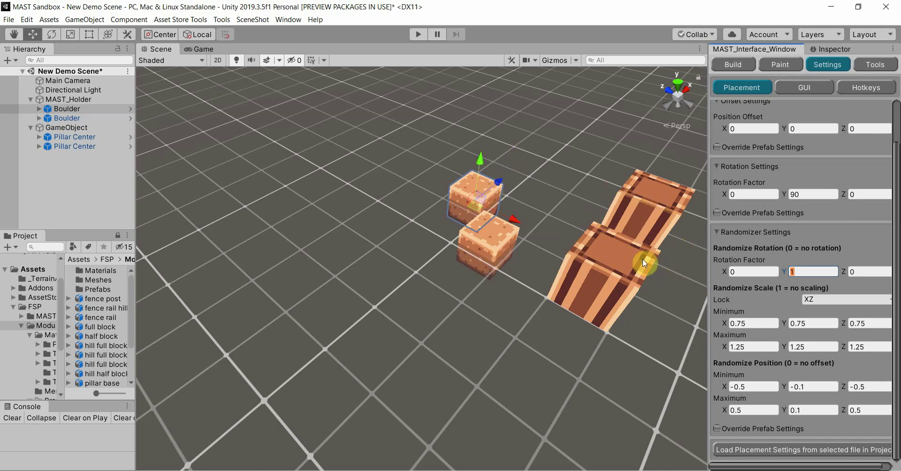
scroll(643, 259, down, 2)
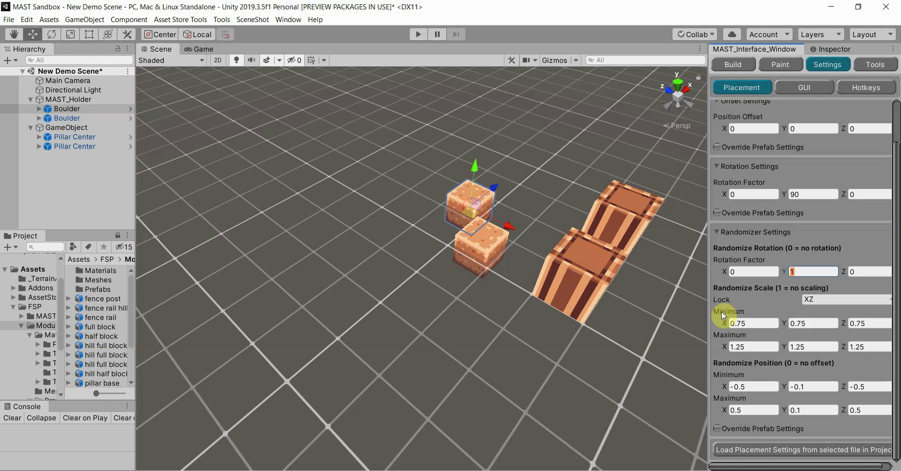
Try the Randomize Scale Lock at NONE, then return it to XZ
click(819, 300)
click(825, 312)
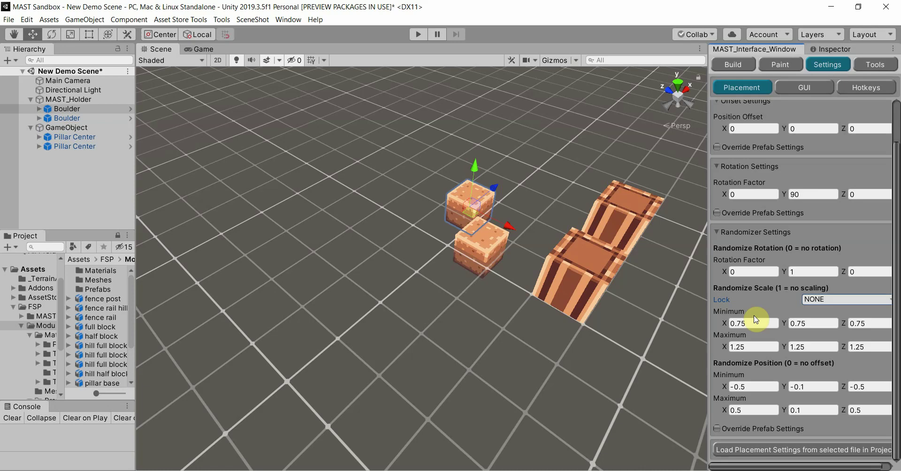
click(830, 300)
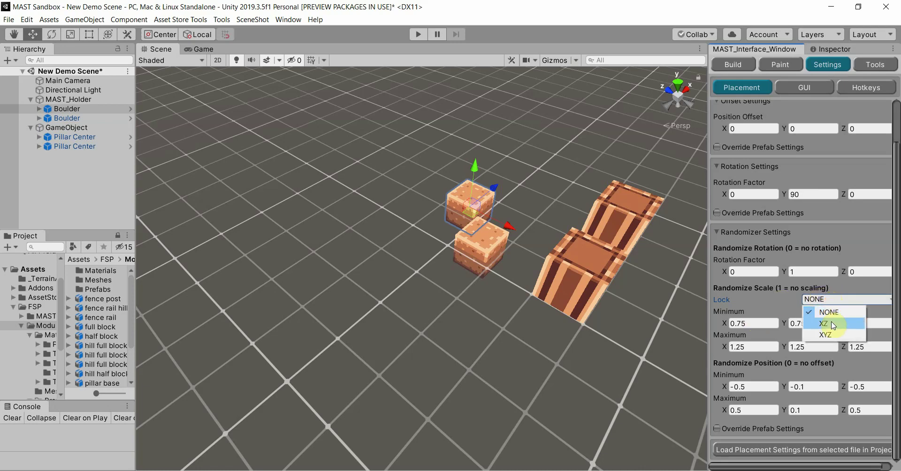
click(831, 322)
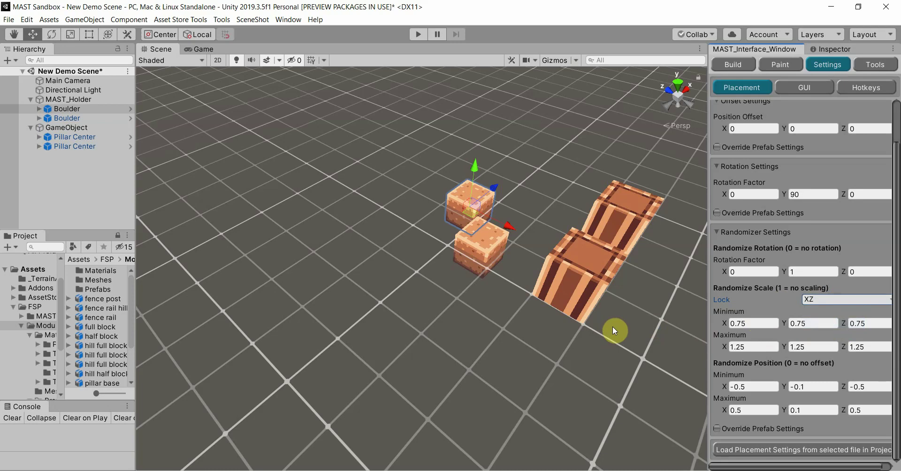
click(815, 303)
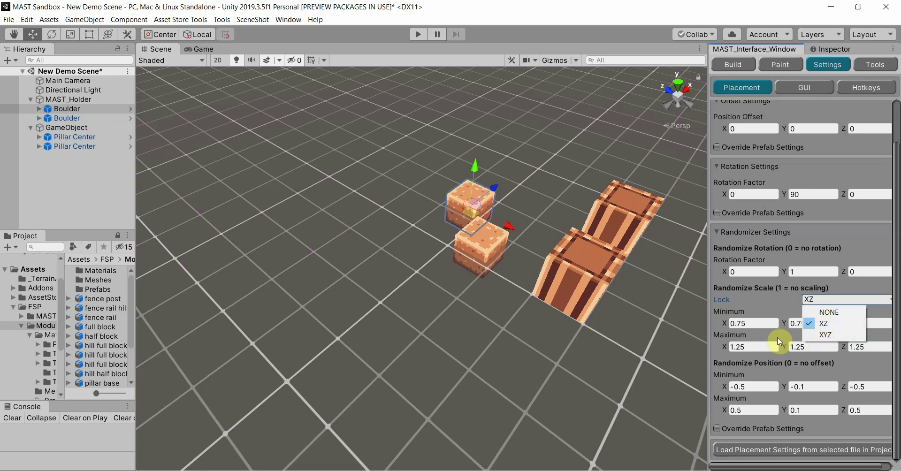
click(722, 366)
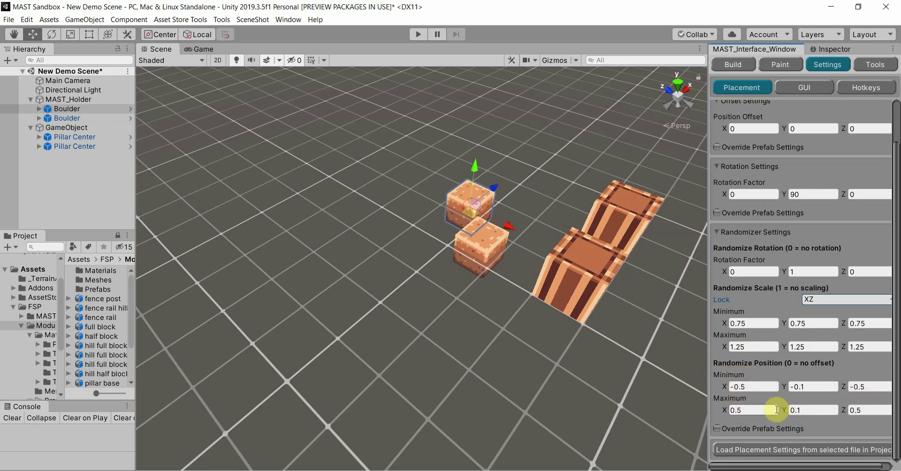
click(804, 88)
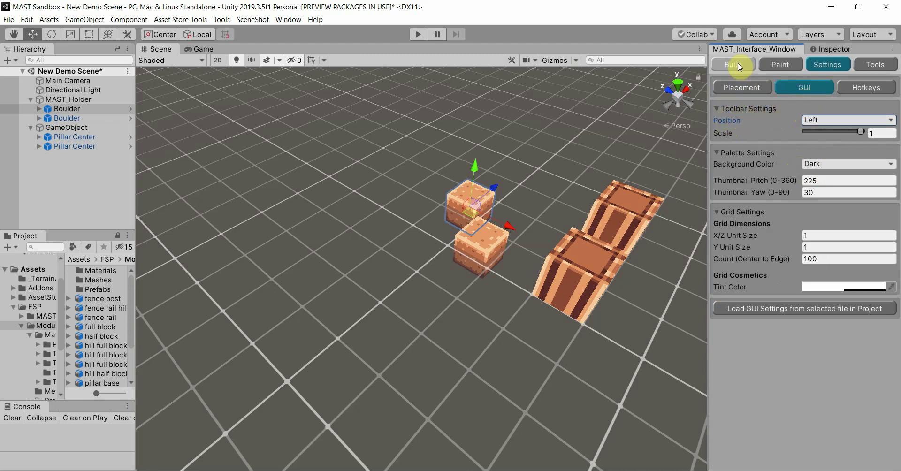
Check the Boulder's components in the Inspector, then return to the MAST Build palette
click(830, 49)
click(765, 48)
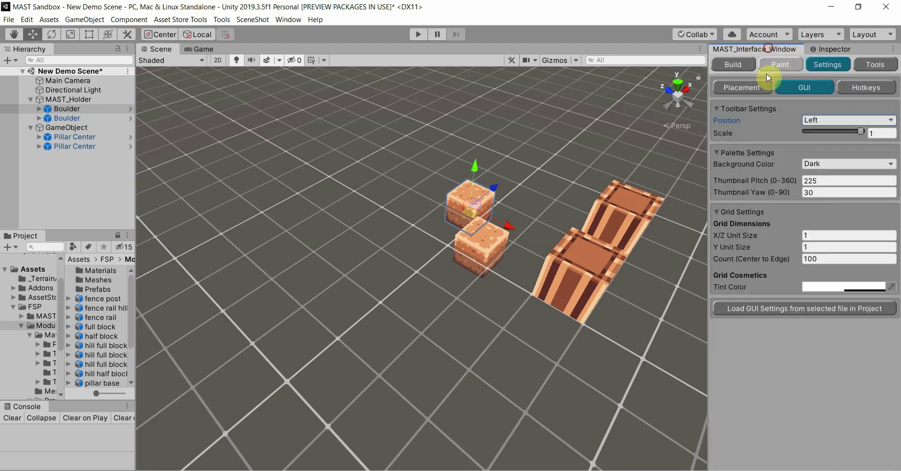
click(735, 65)
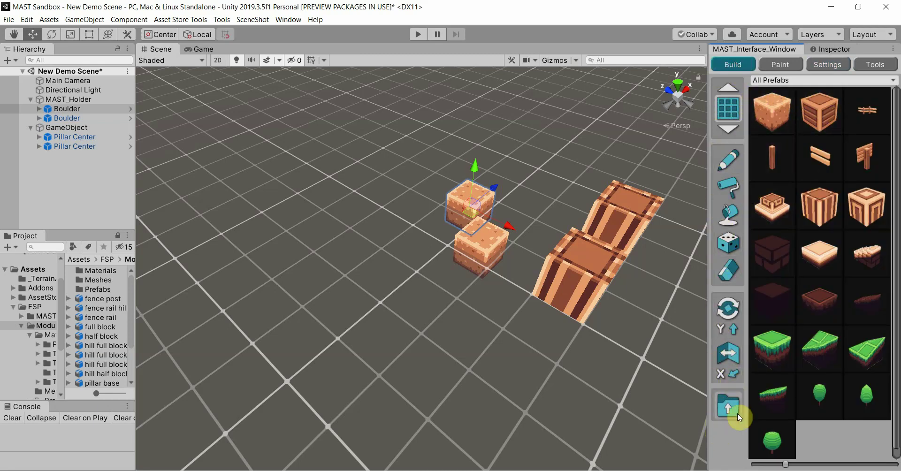
Set MAST's GUI Toolbar Position to Right and view the palette with it
click(828, 66)
click(817, 122)
click(819, 138)
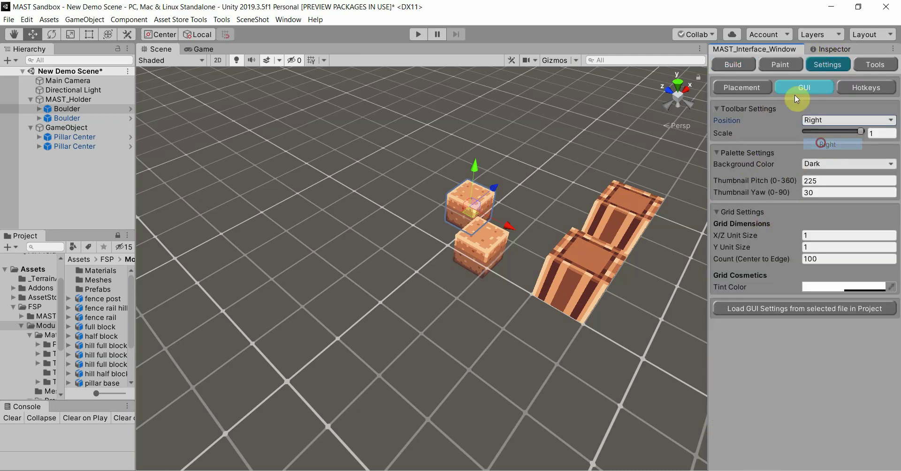
click(736, 64)
Dock the MAST window as a tab beside the Inspector and widen the Scene view
drag(758, 49, 66, 221)
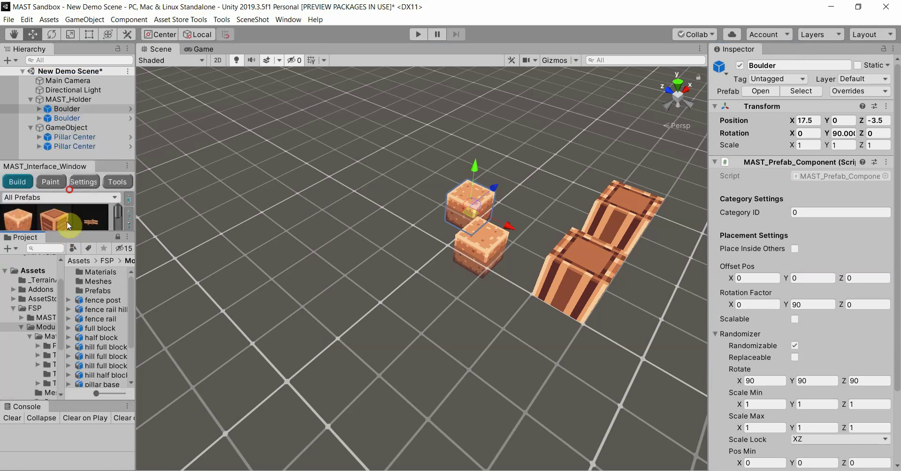
drag(60, 170, 212, 164)
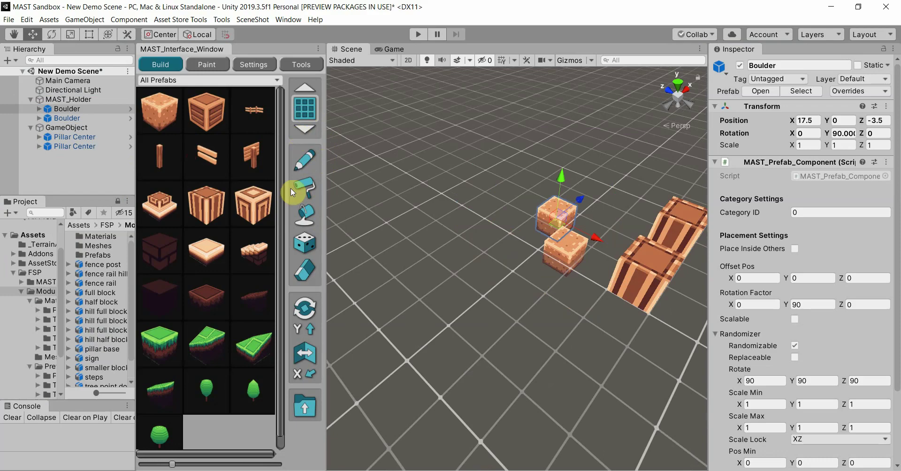
drag(197, 49, 770, 49)
drag(235, 170, 137, 168)
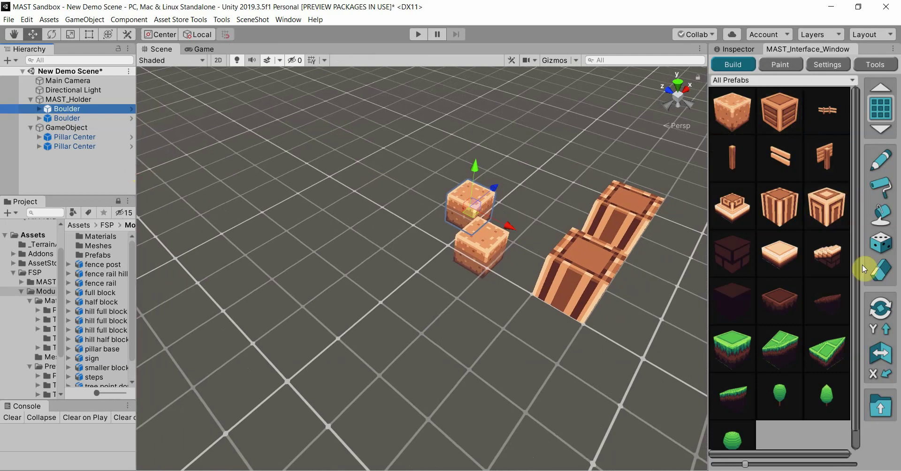
click(828, 64)
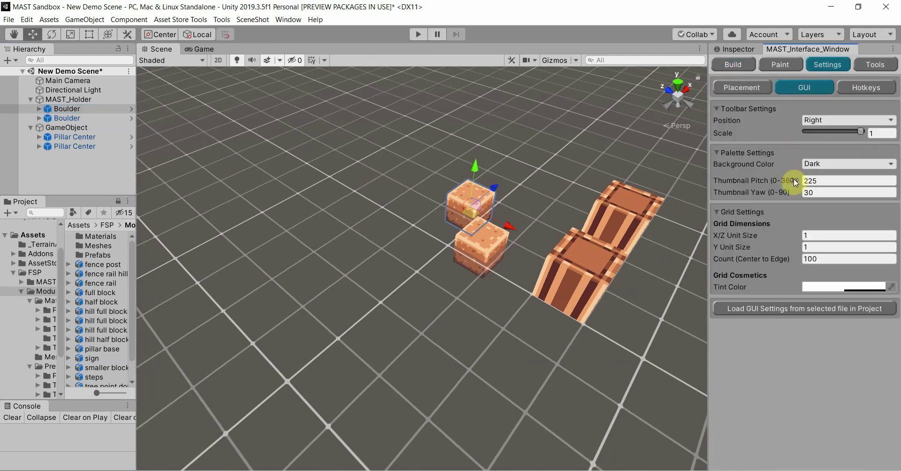
Set Toolbar Position back to Left, try toolbar scale 0.5, then restore scale 1
click(831, 123)
click(825, 138)
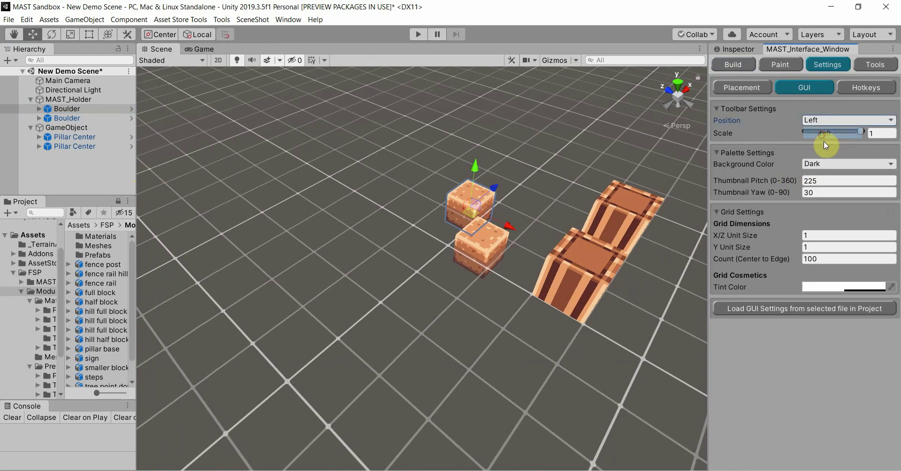
drag(865, 133, 731, 120)
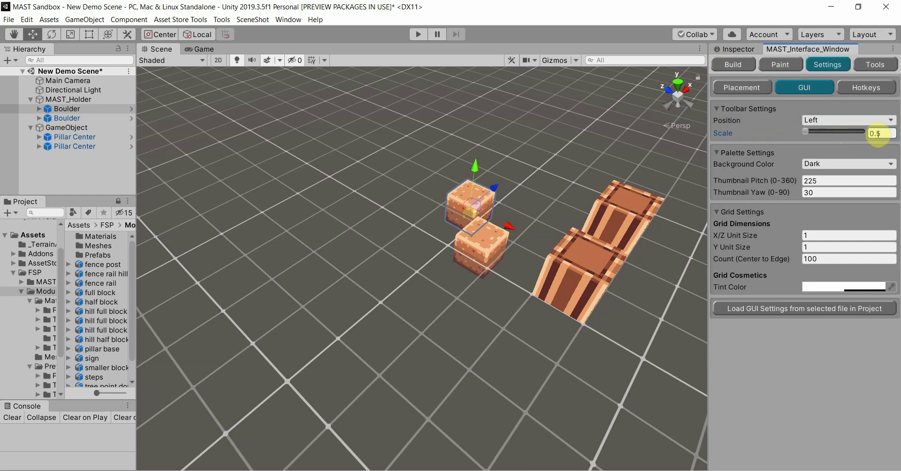
click(731, 65)
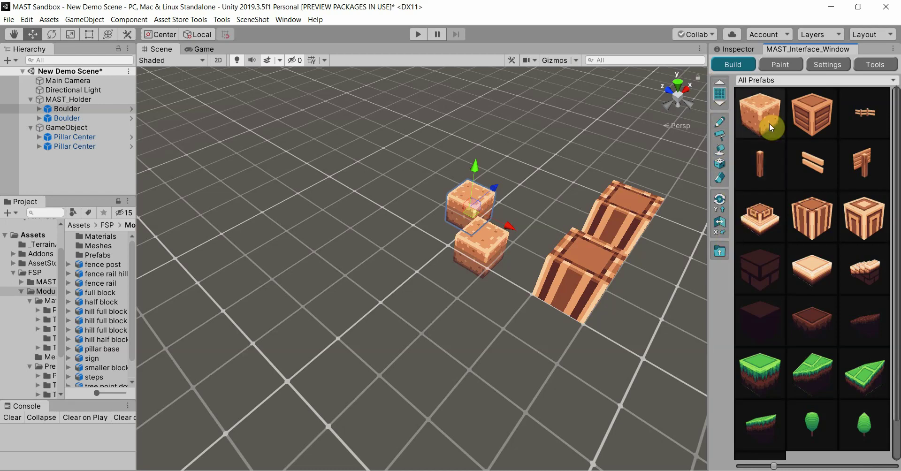
click(830, 64)
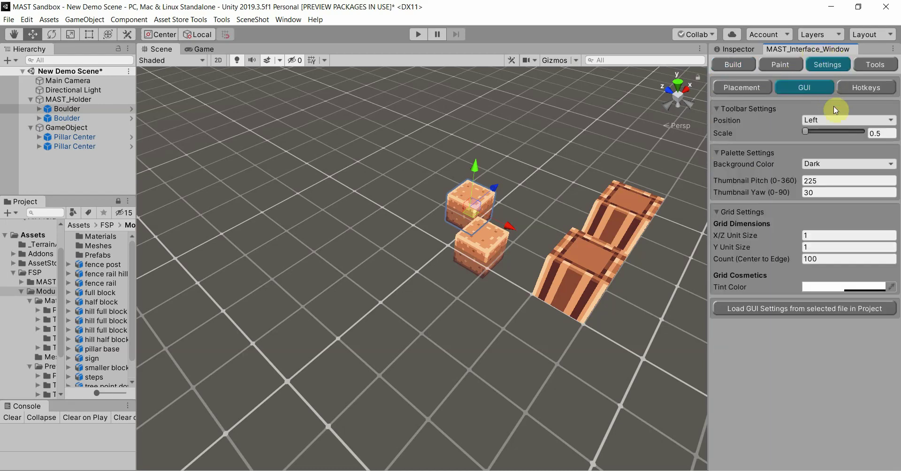
click(863, 135)
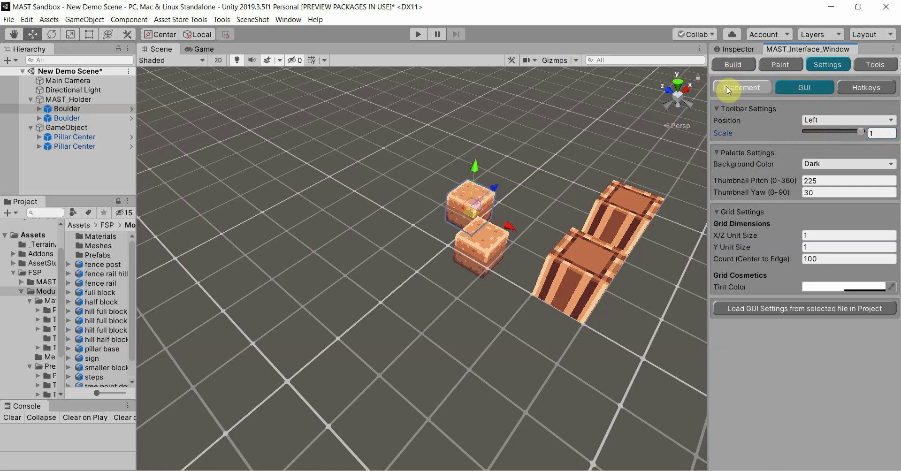
click(727, 68)
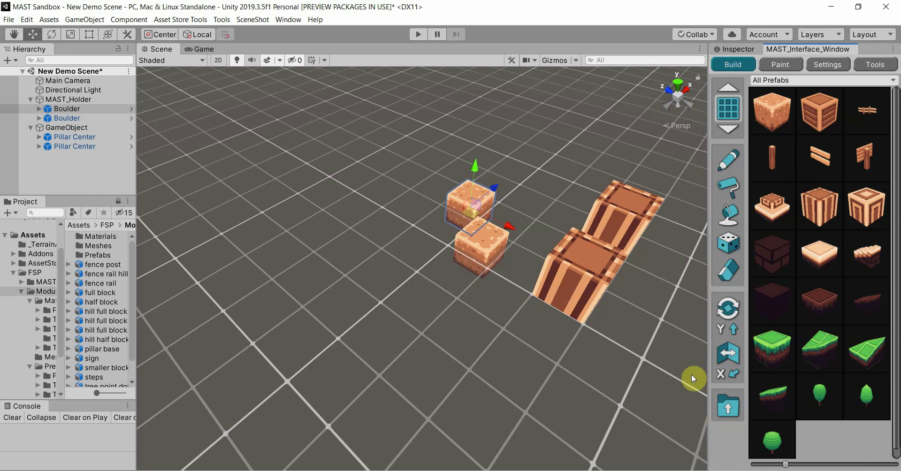
Switch the palette background to Gray, then Light, and preview the Light palette
click(823, 66)
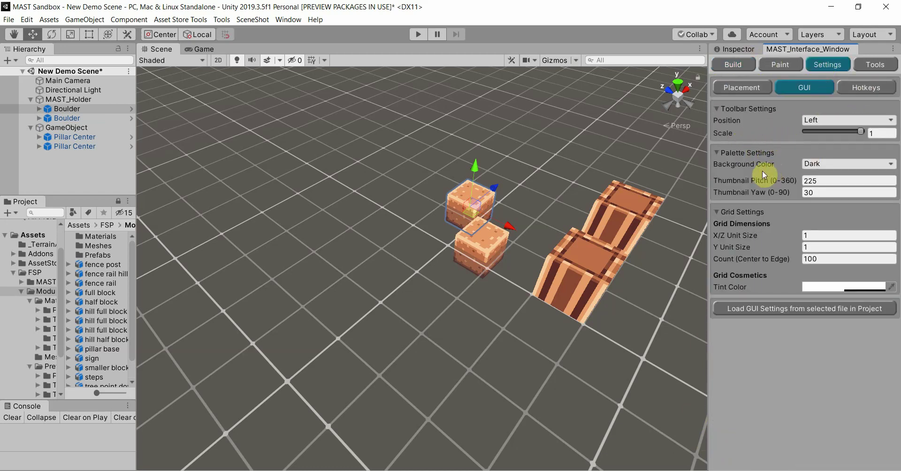
click(812, 165)
click(819, 186)
click(821, 166)
click(821, 202)
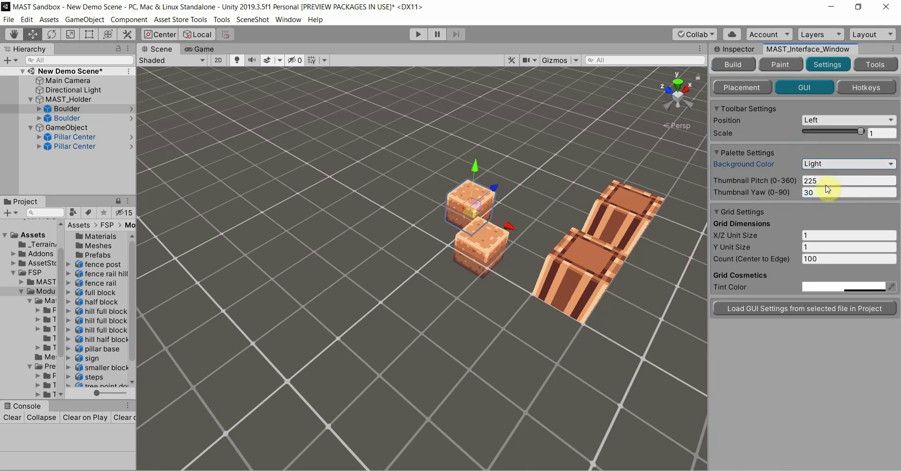
click(722, 63)
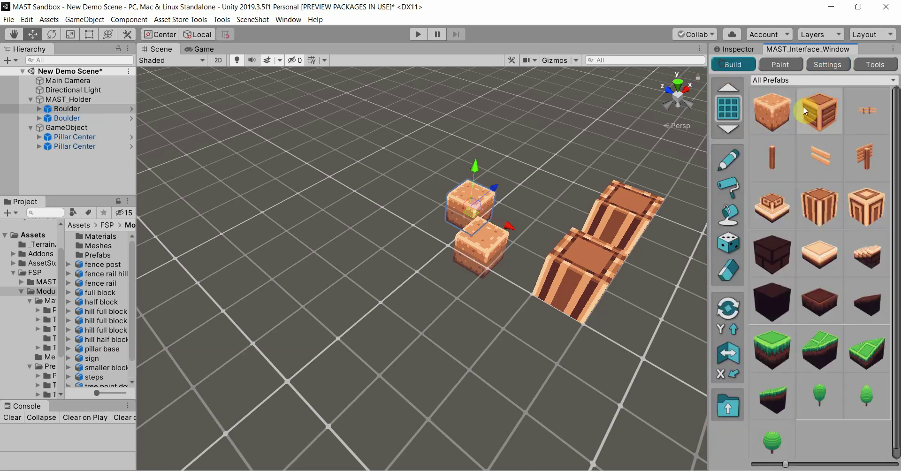
click(828, 66)
Preview a Gray palette background, then restore Dark and recheck the Build palette
click(822, 164)
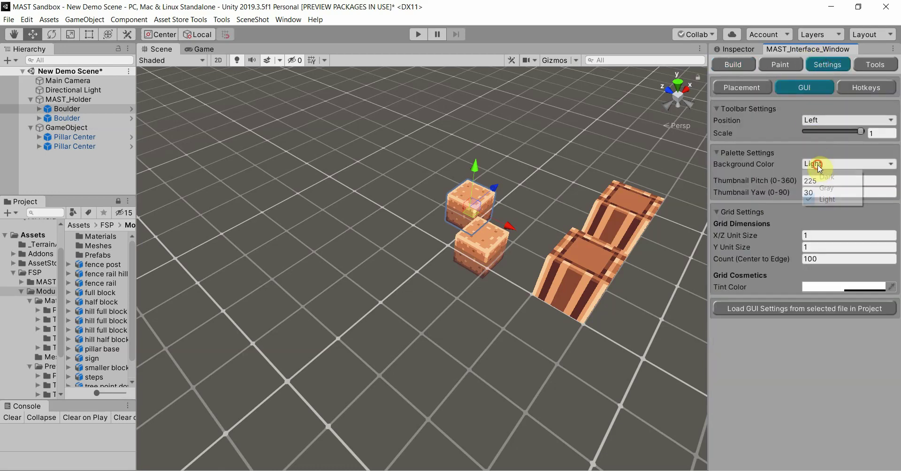
click(824, 185)
click(741, 67)
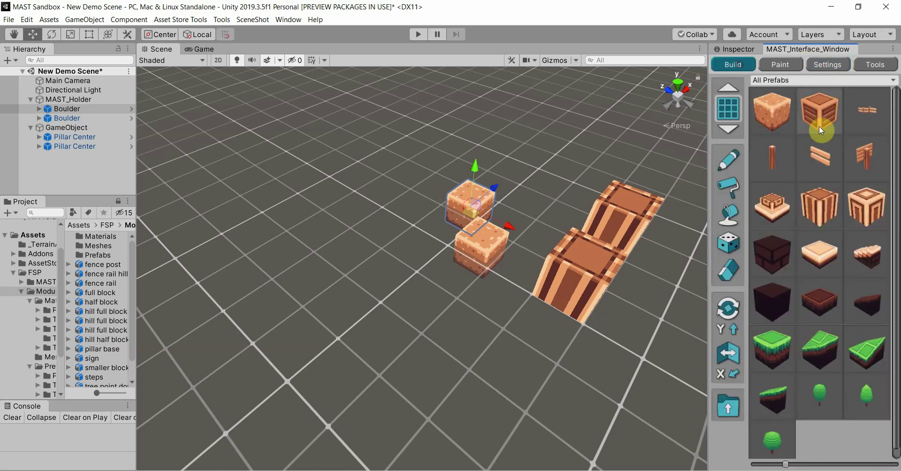
click(827, 66)
click(821, 163)
click(811, 175)
click(736, 68)
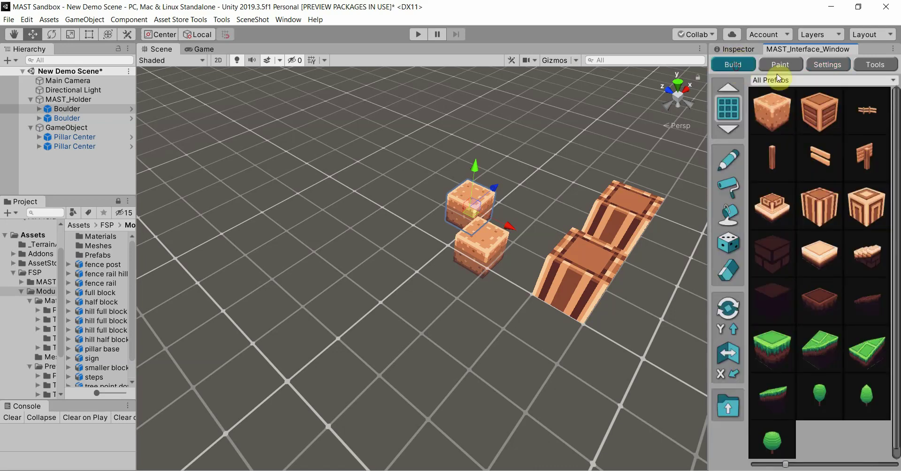
click(827, 66)
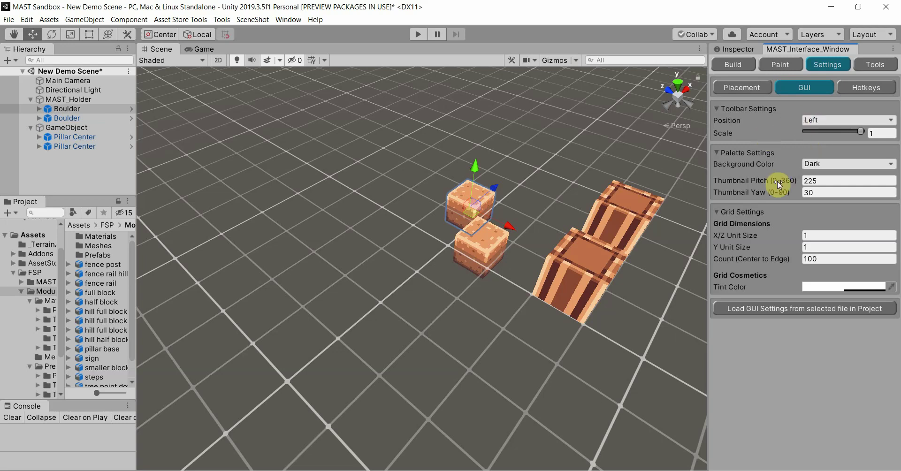
click(735, 64)
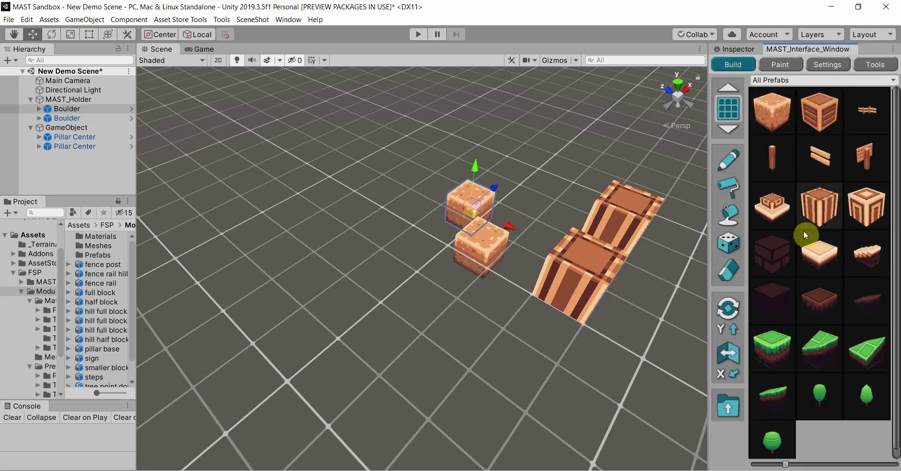
click(816, 66)
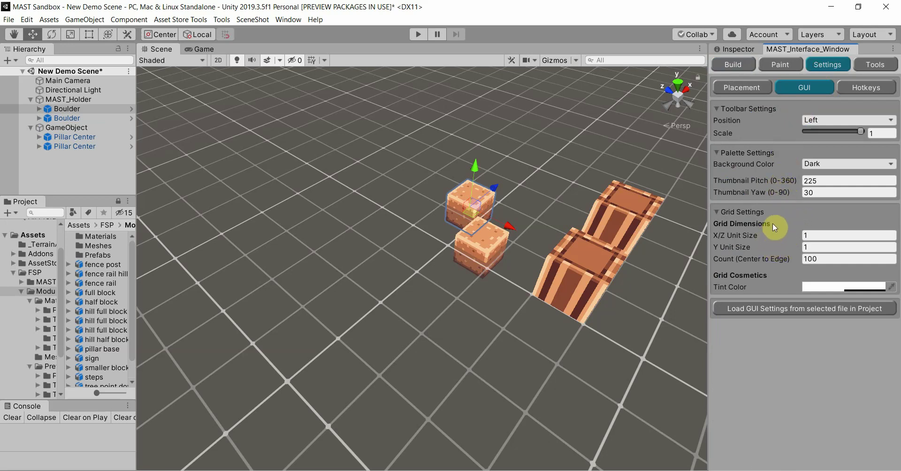
Set the X/Z grid unit size to 0.5 and test-place five boulders, then undo them
click(820, 236)
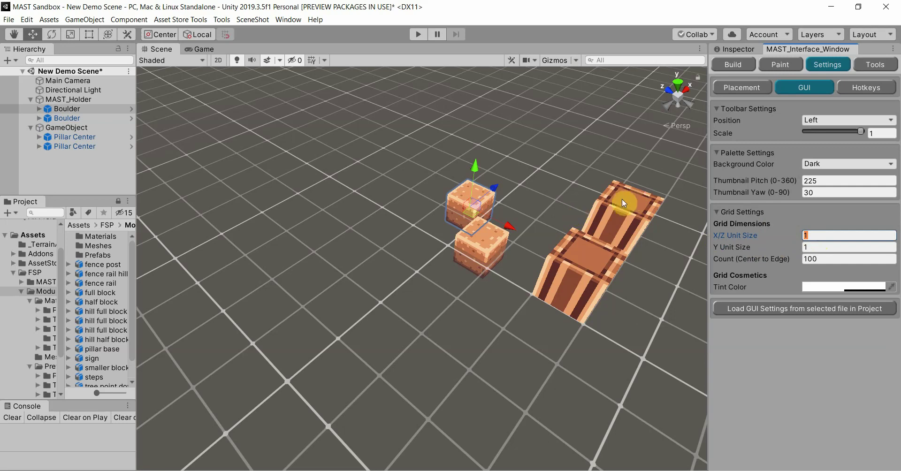
text(.5)
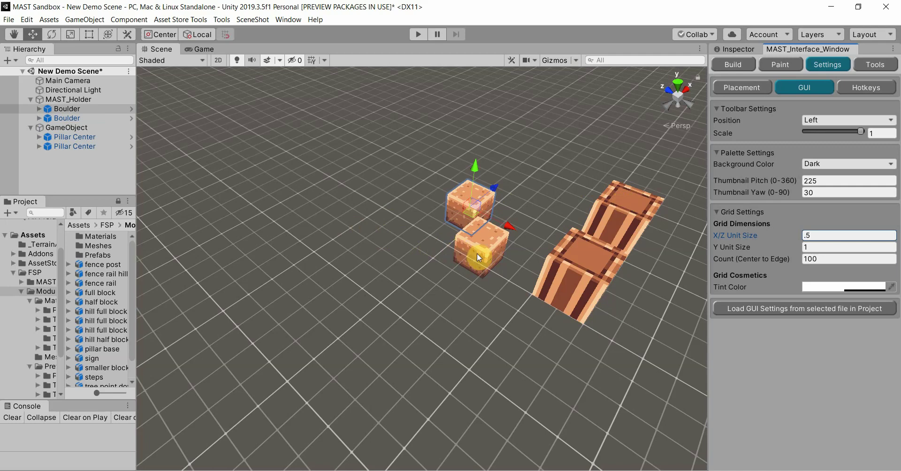
click(734, 65)
click(775, 106)
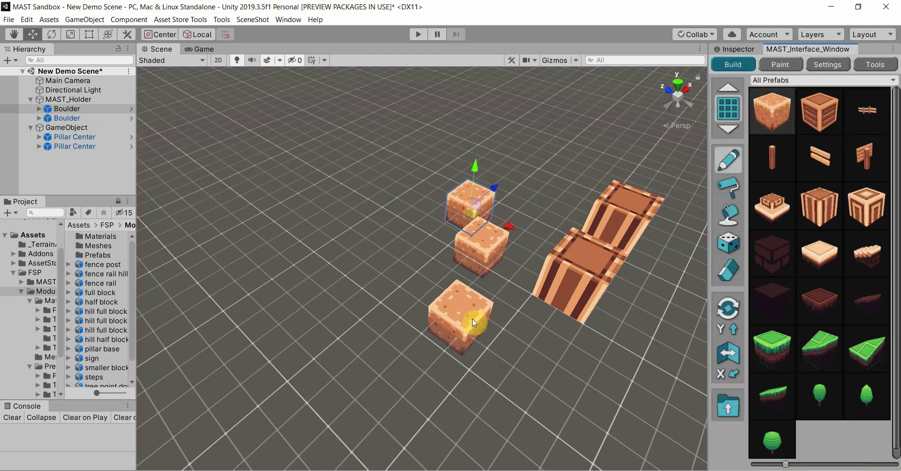
click(473, 323)
click(511, 341)
click(545, 355)
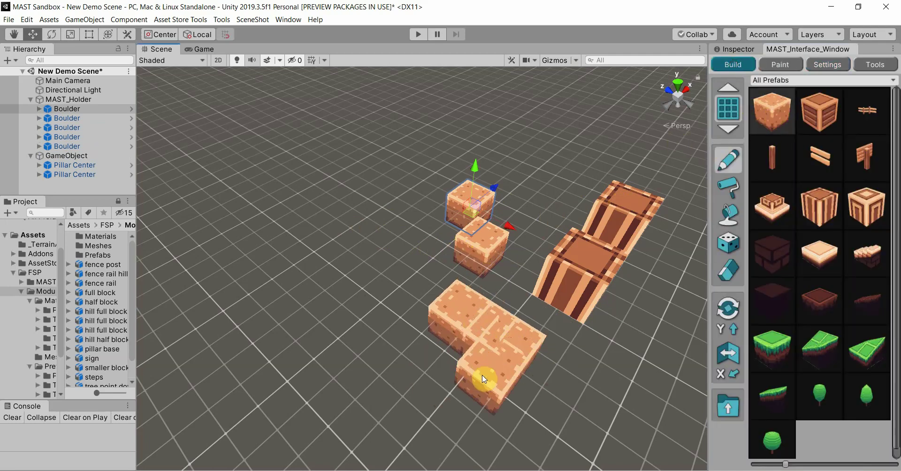
click(459, 368)
click(436, 342)
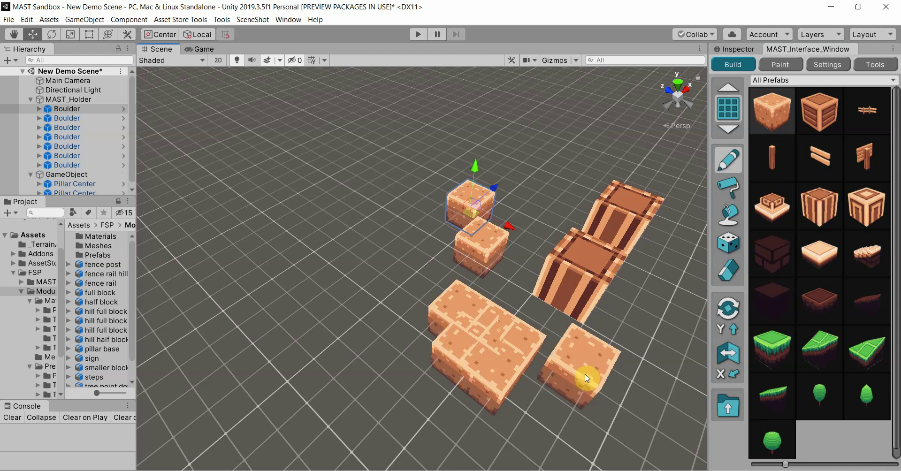
key(ctrl+z)
key(ctrl+z)
key(ctrl+z)
key(ctrl+z)
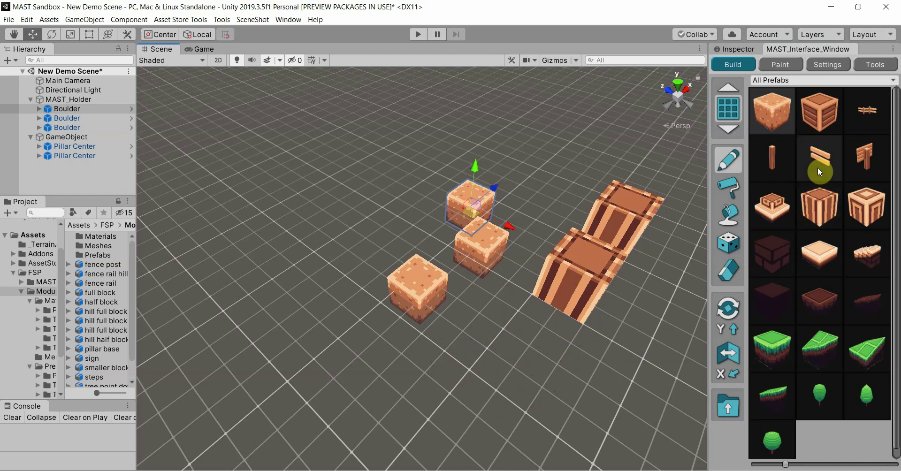
Undo the leftover boulder, paint five crates on the 0.5 grid, then undo the crates
click(820, 114)
key(ctrl+z)
key(ctrl+z)
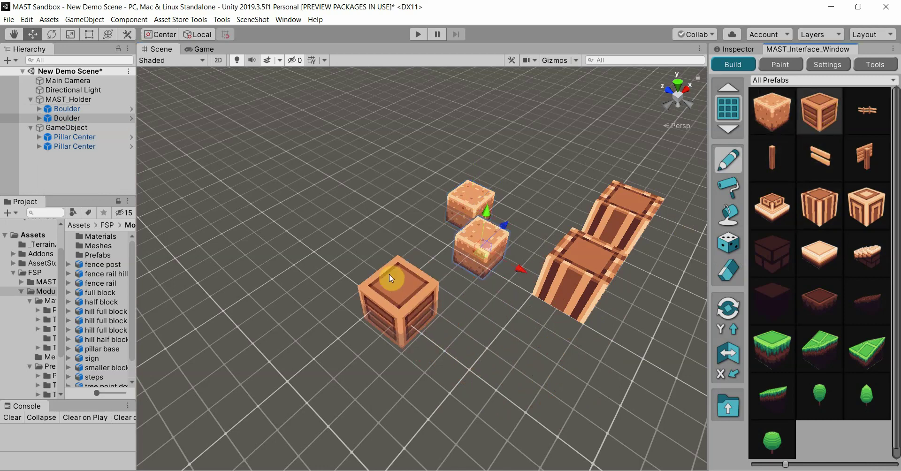
click(370, 231)
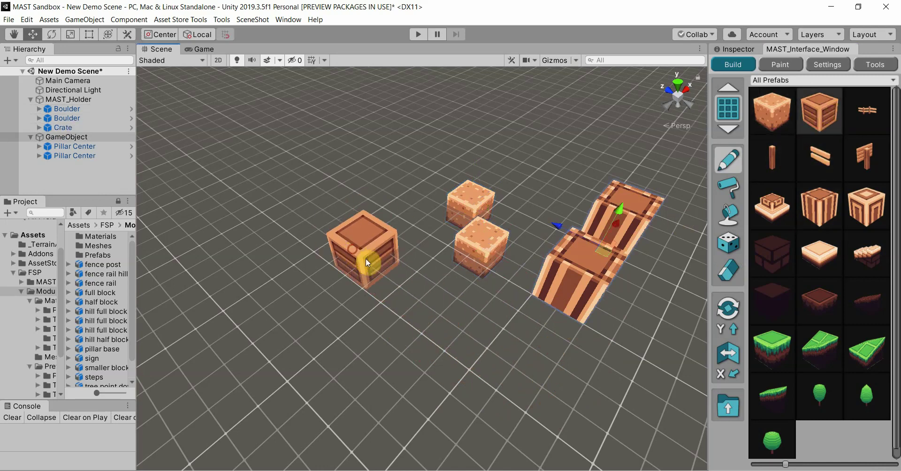
click(400, 273)
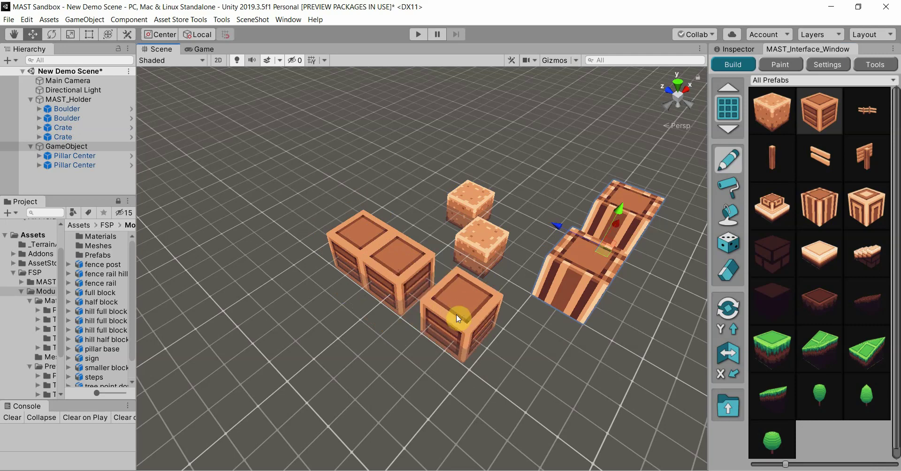
click(440, 302)
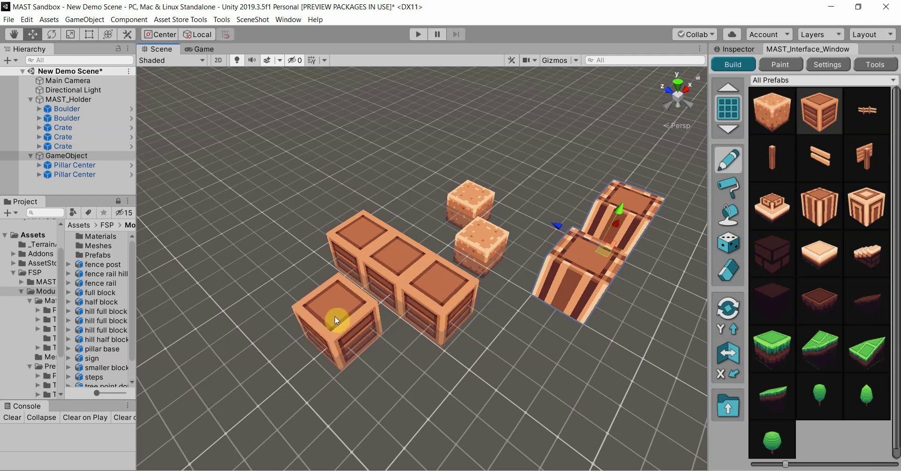
click(353, 311)
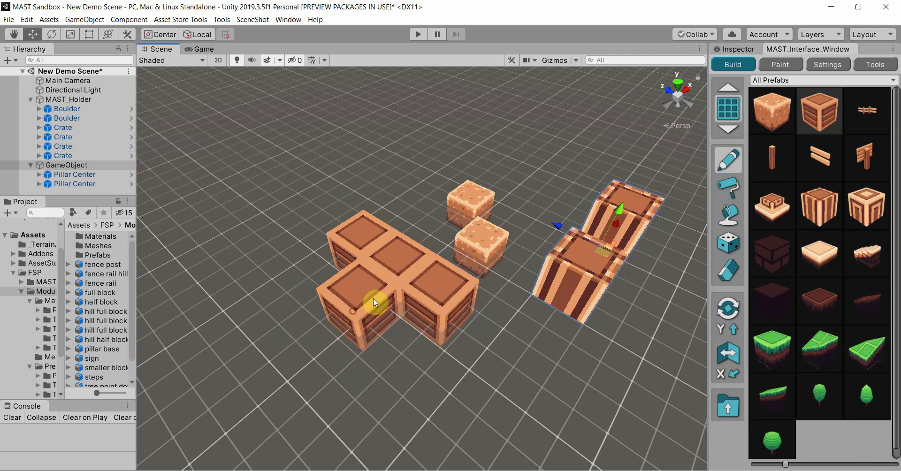
click(384, 296)
key(ctrl+z)
key(ctrl+z)
key(ctrl+z)
key(ctrl+z)
key(ctrl+z)
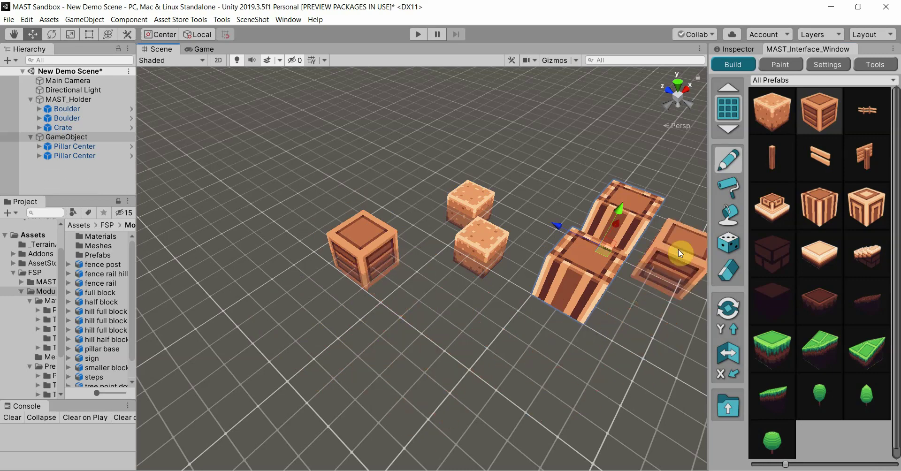
click(825, 63)
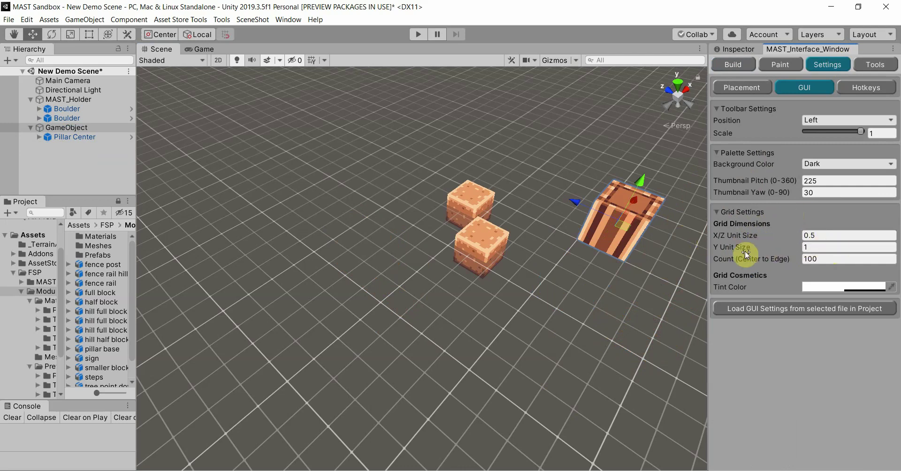
right_drag(497, 242, 458, 182)
click(831, 261)
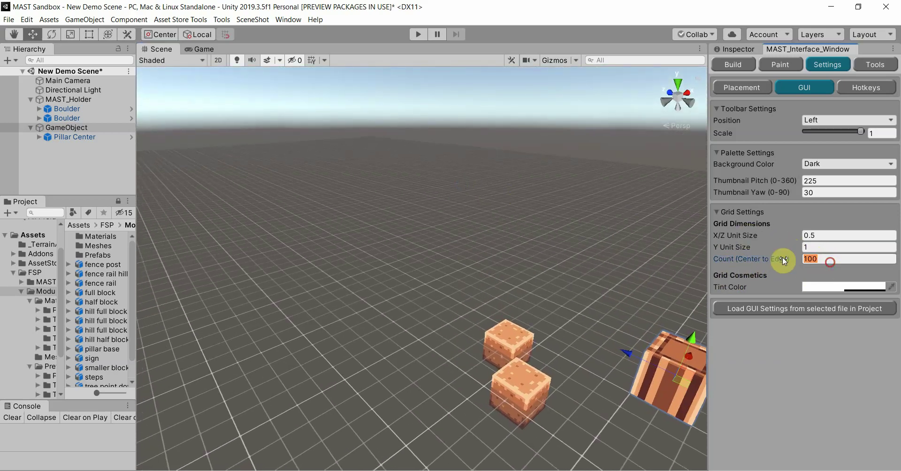
text(10)
right_drag(487, 274, 680, 296)
click(807, 259)
text(100)
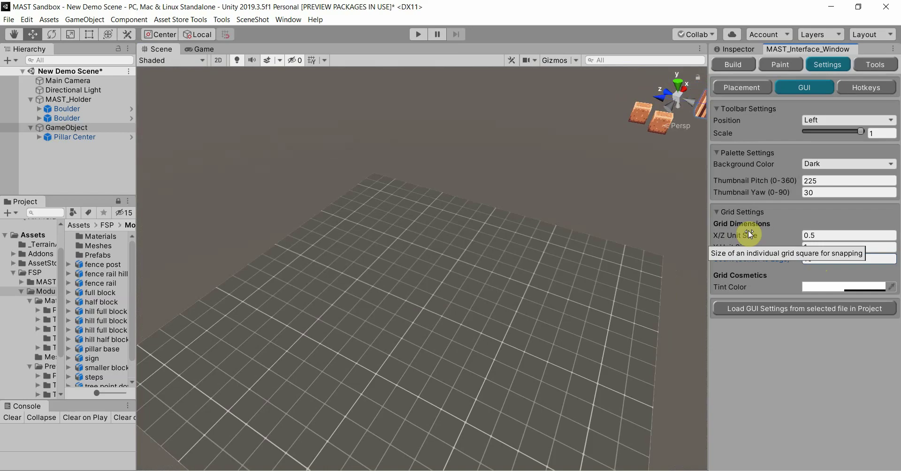
right_drag(512, 319, 479, 270)
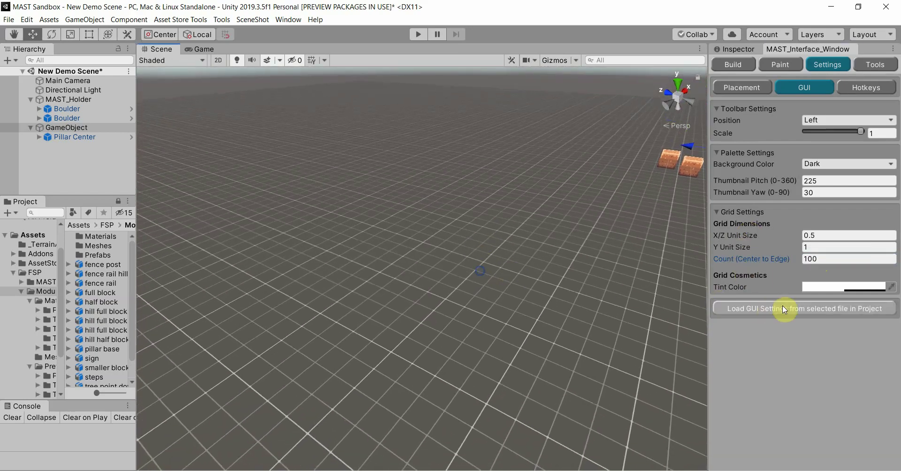
click(819, 287)
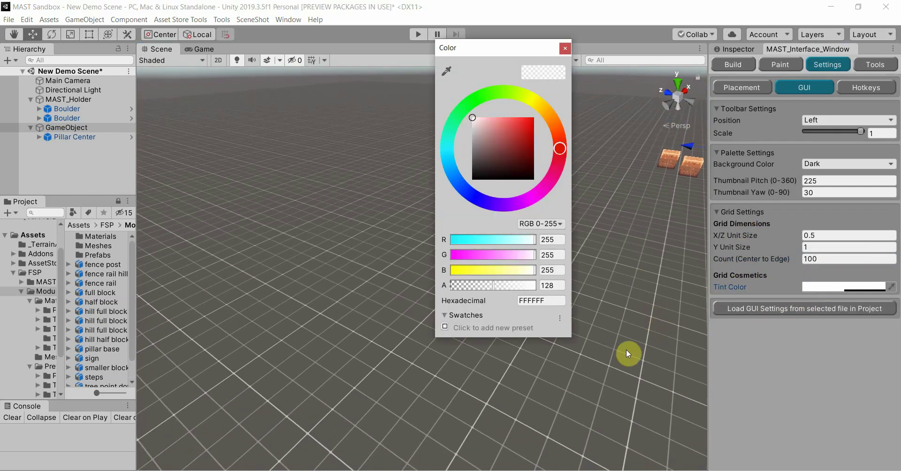
click(627, 352)
right_drag(550, 367, 496, 341)
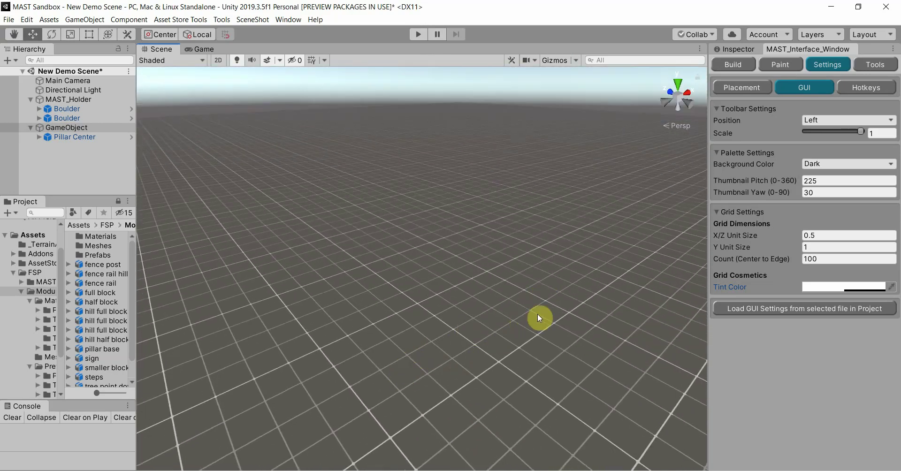
right_drag(542, 351, 536, 299)
right_drag(499, 330, 469, 335)
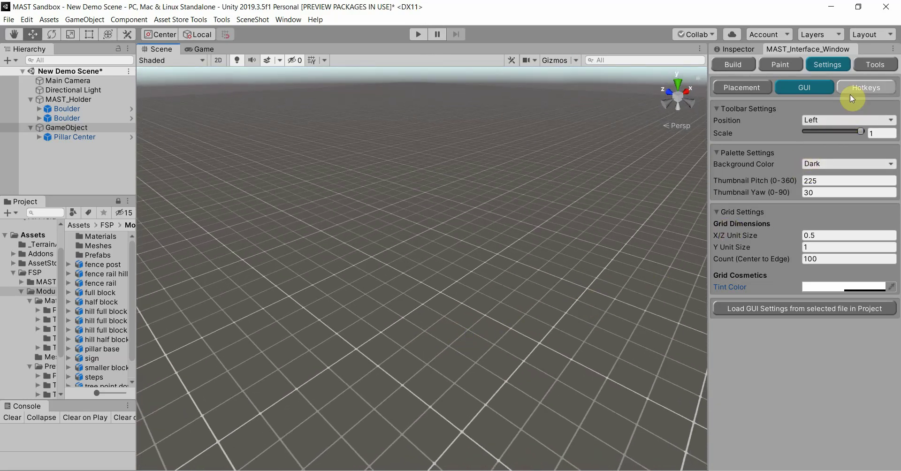
Leave the Toggle Grid Modifier at NONE and scroll through the whole hotkey list
click(867, 89)
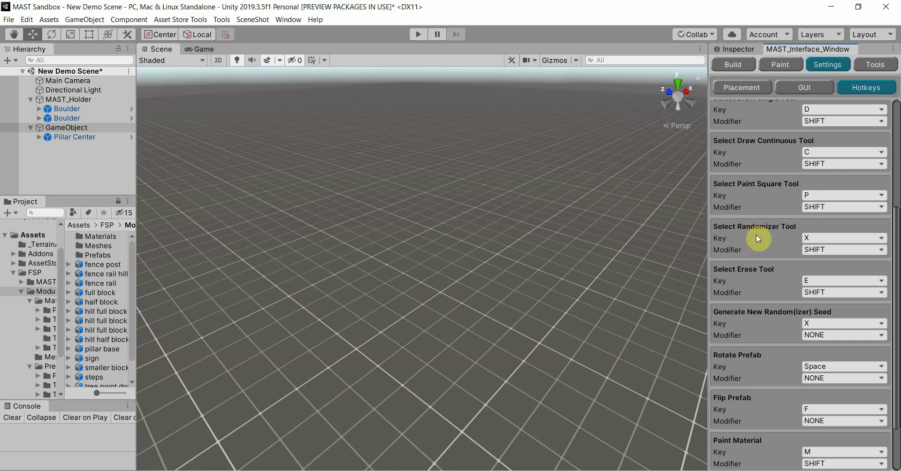
scroll(757, 234, up, 5)
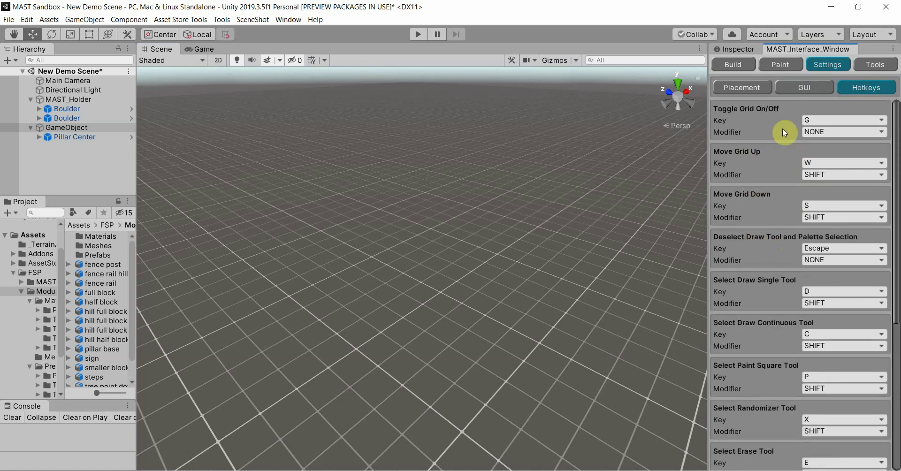
click(816, 132)
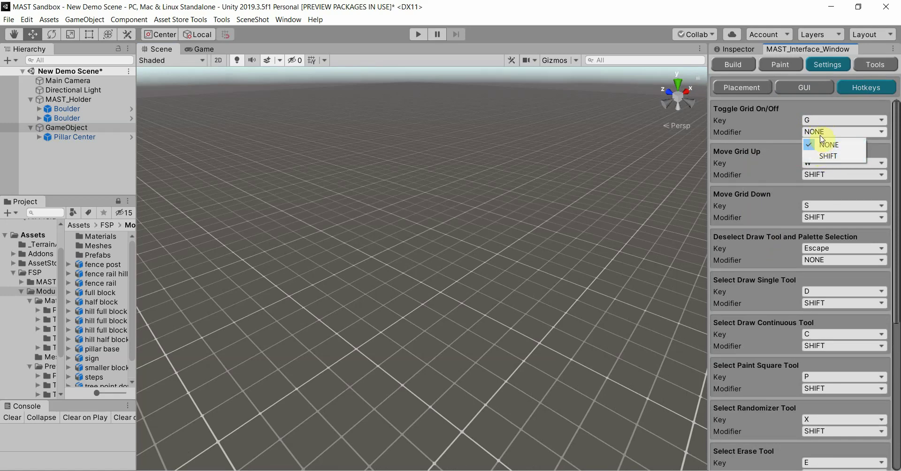
click(827, 144)
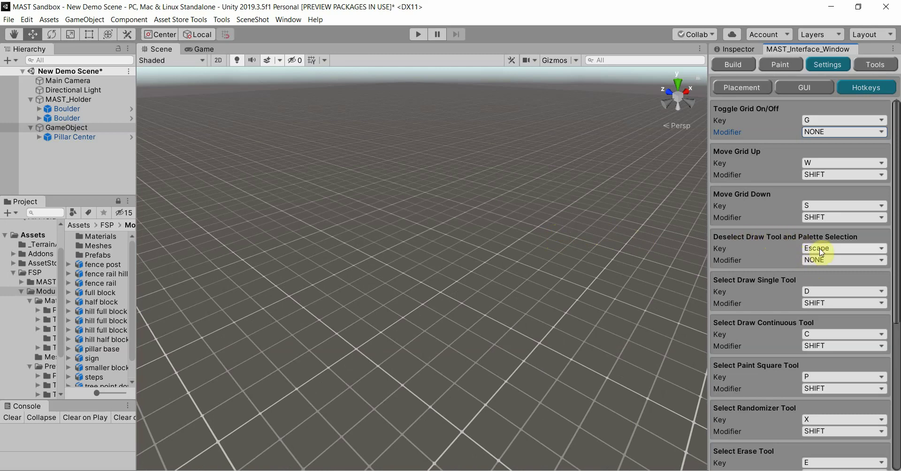
scroll(772, 305, down, 3)
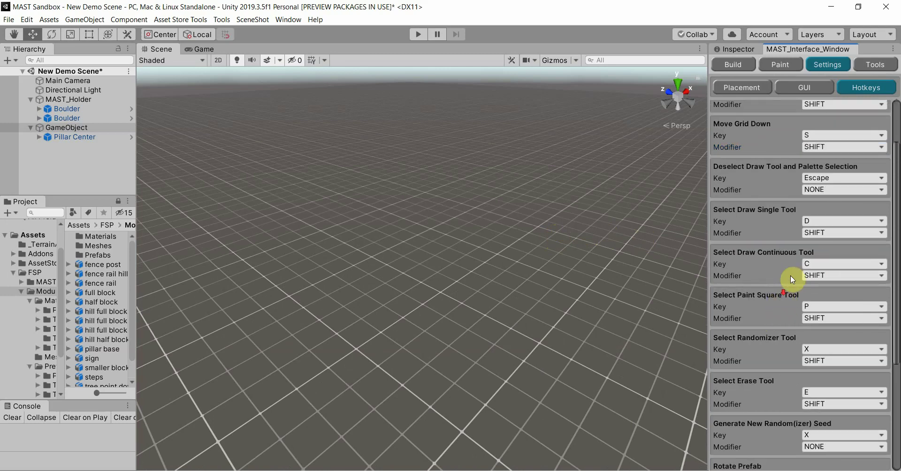
scroll(763, 247, down, 2)
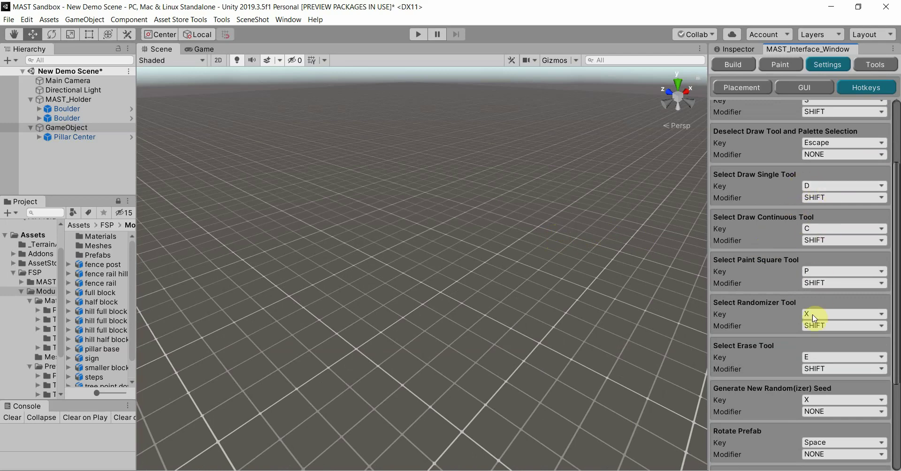
scroll(768, 365, down, 6)
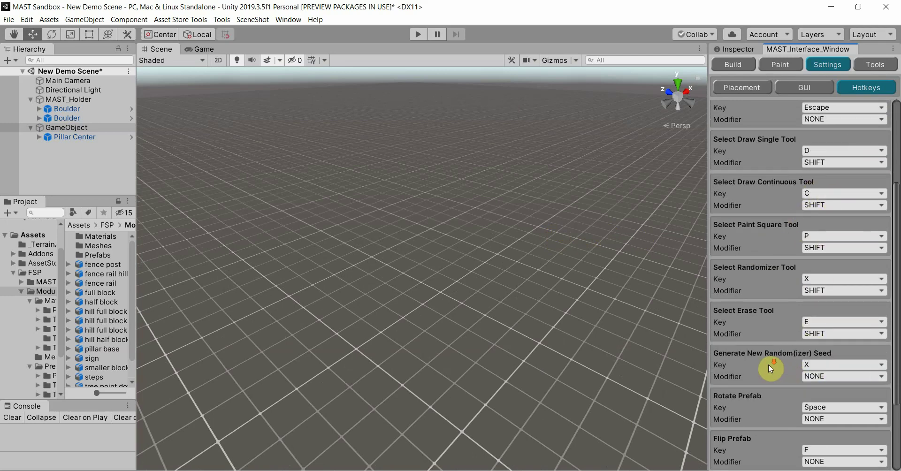
scroll(761, 364, down, 1)
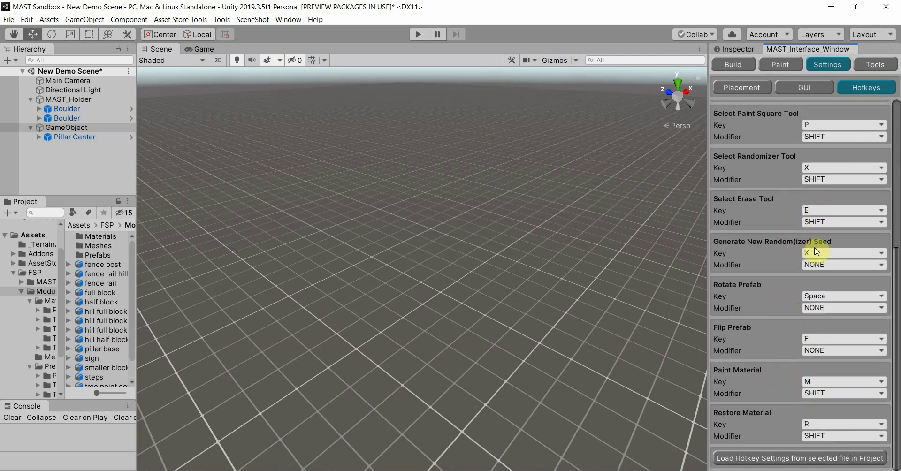